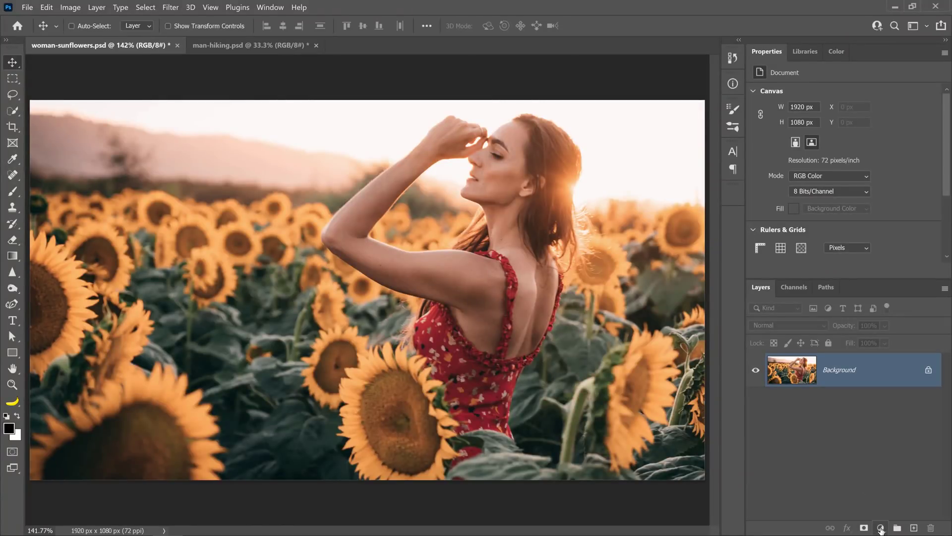
Add a Vibrance adjustment layer above the Background layer of the sunflower photo.
left_click(881, 527)
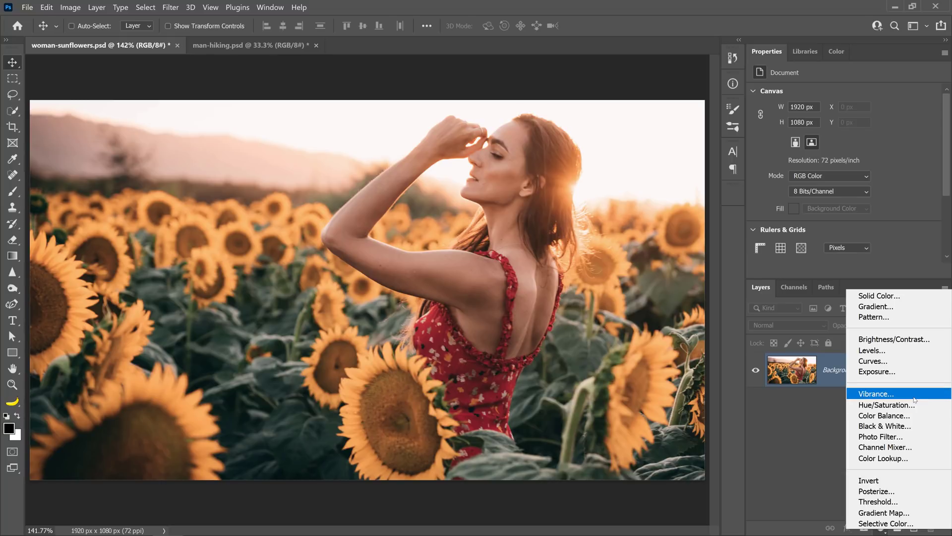
left_click(914, 396)
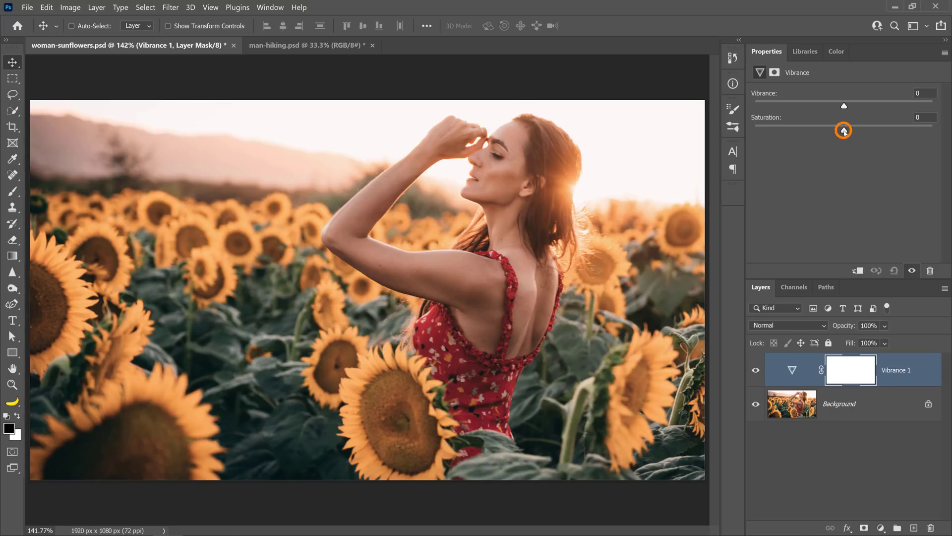
Try the Vibrance adjustment layer's Saturation at +100 and undo the change.
left_click_drag(844, 130, 945, 136)
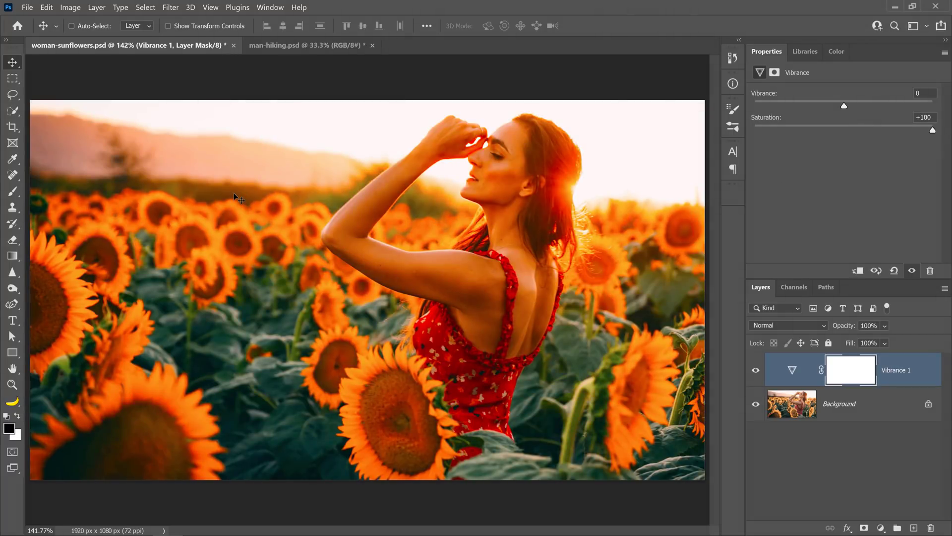
key("ctrl+z")
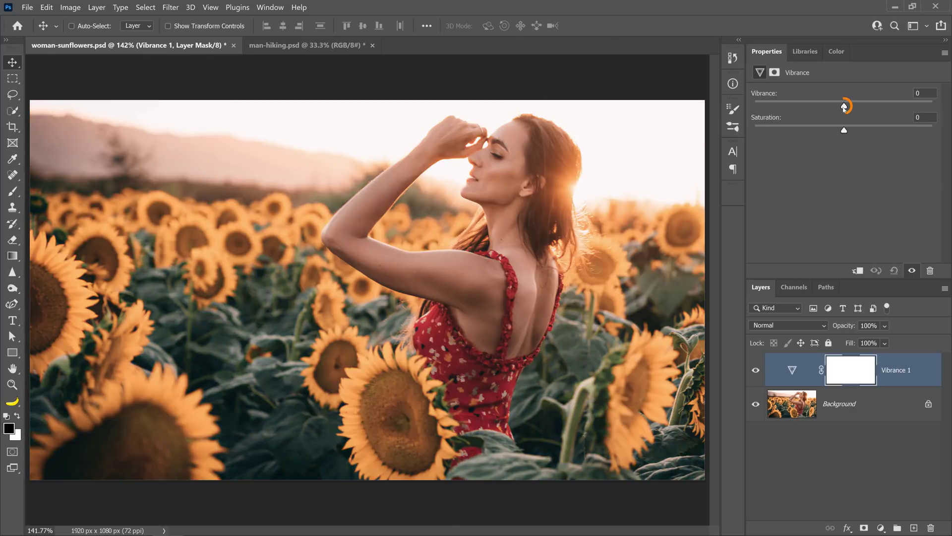
Set the adjustment layer's Vibrance to +100 and its Saturation to +15.
type("100")
key("Return")
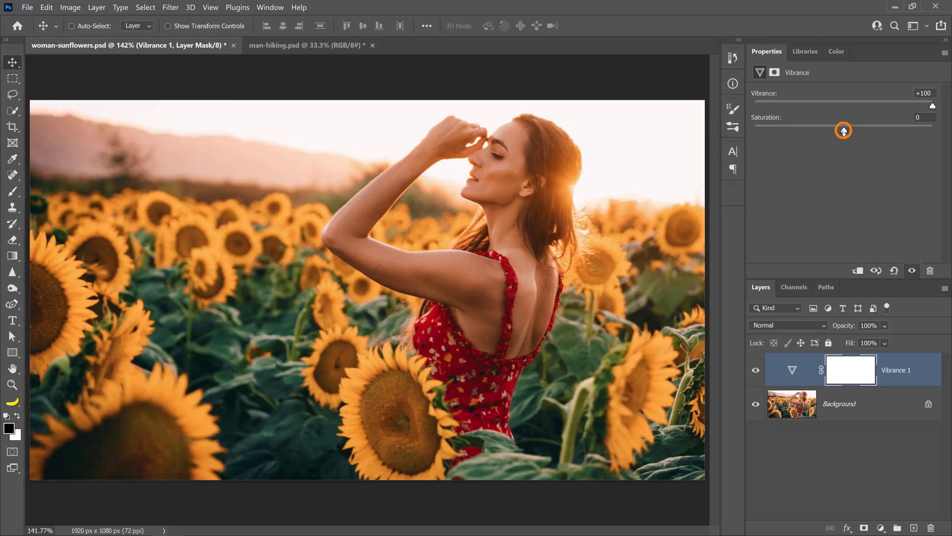
left_click_drag(846, 131, 857, 131)
left_click_drag(858, 134, 928, 138)
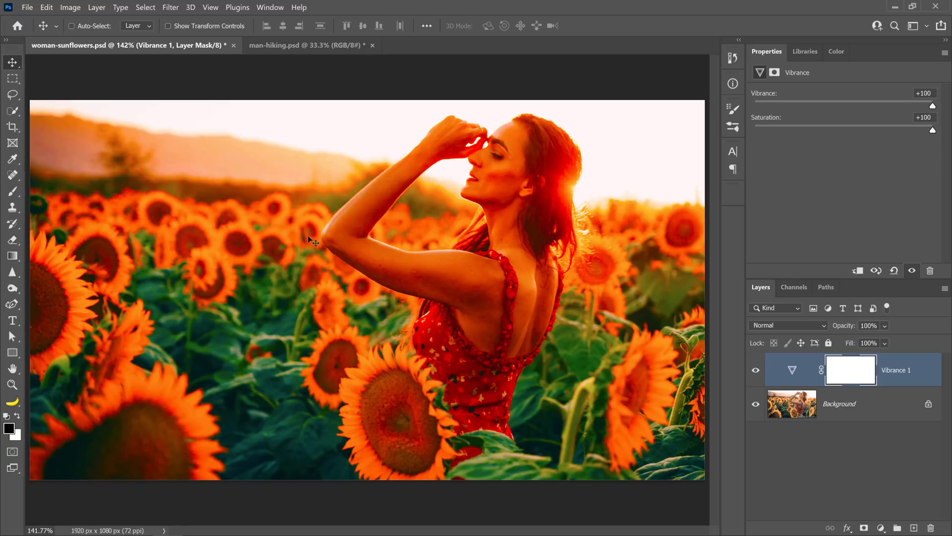
left_click_drag(933, 130, 853, 132)
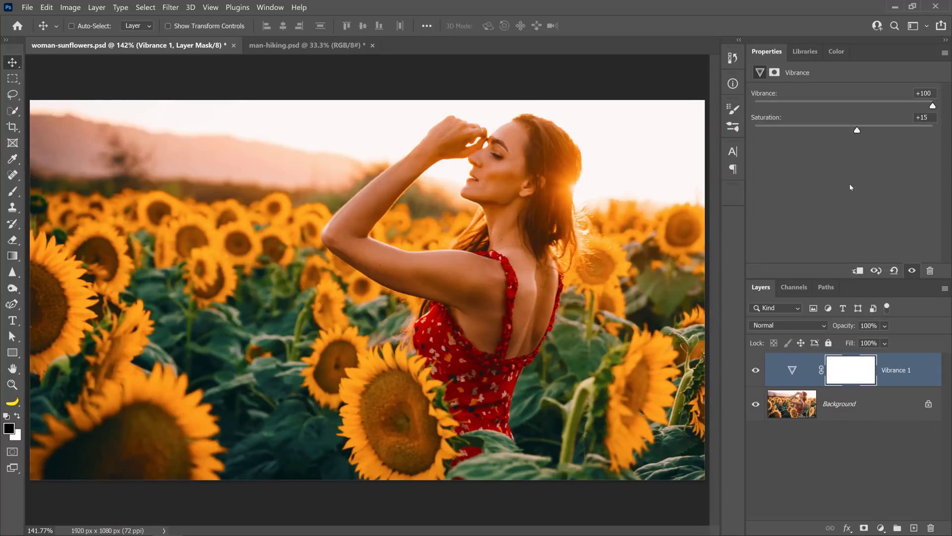
Hide the Vibrance adjustment layer and add a Hue/Saturation adjustment layer above it.
left_click(792, 369)
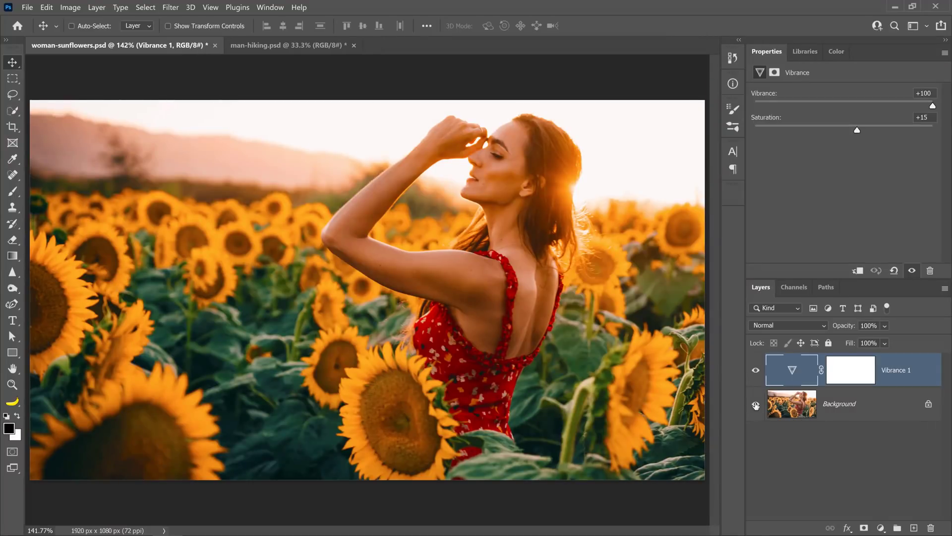
left_click(755, 371)
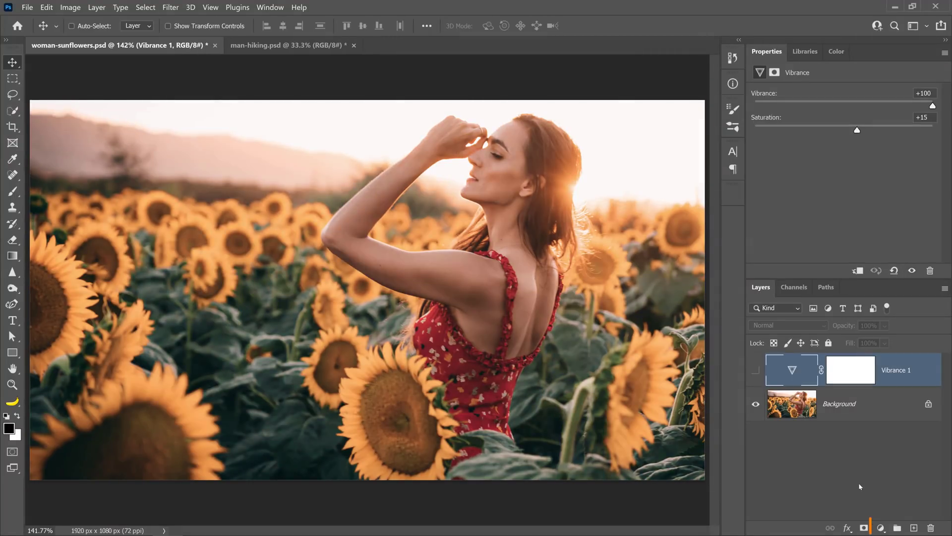
left_click(879, 525)
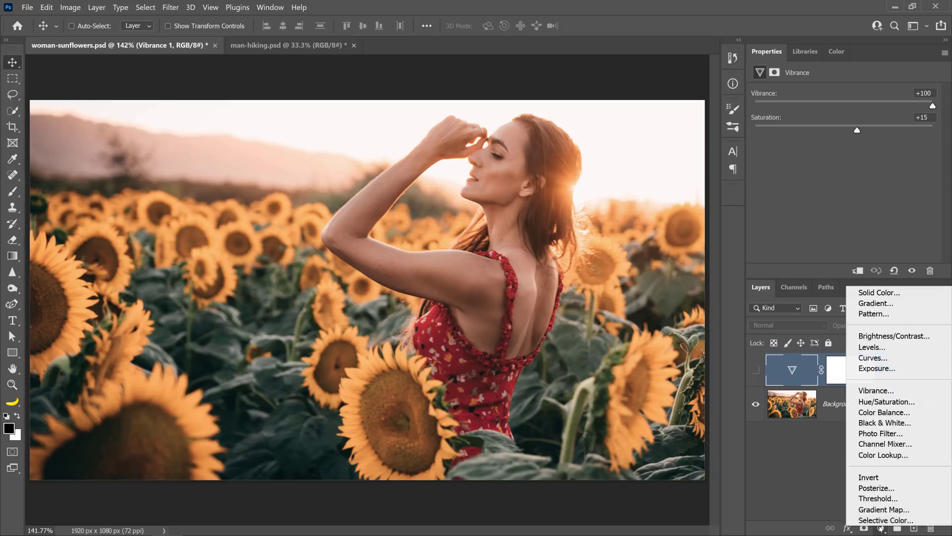
left_click(886, 401)
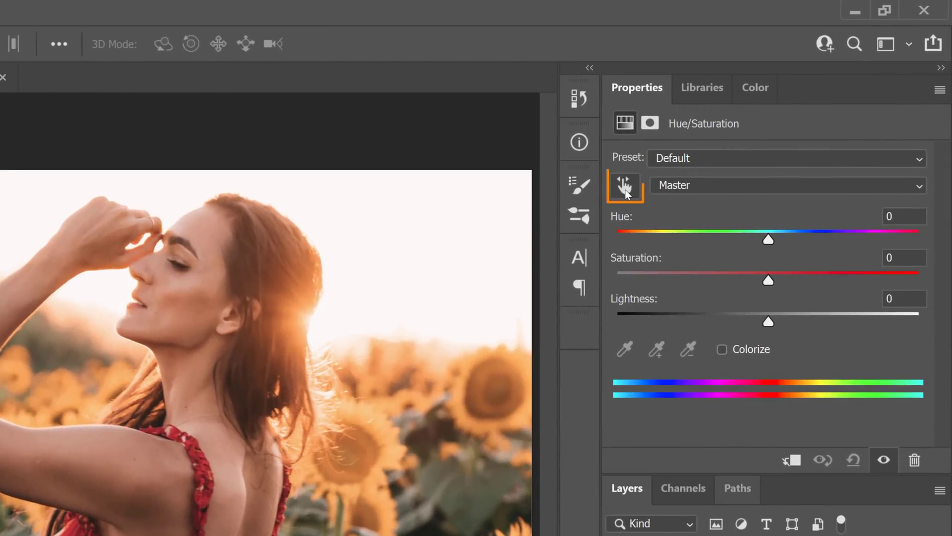
Use Hue/Saturation's on-image adjustment on the red dress to raise the Reds saturation to +56.
left_click(626, 191)
left_click(105, 479)
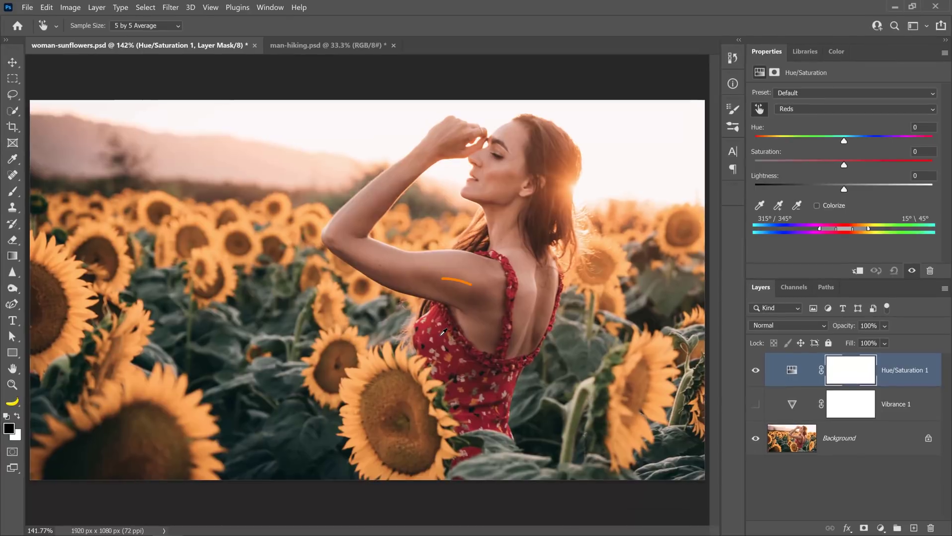
left_click_drag(443, 332, 475, 341)
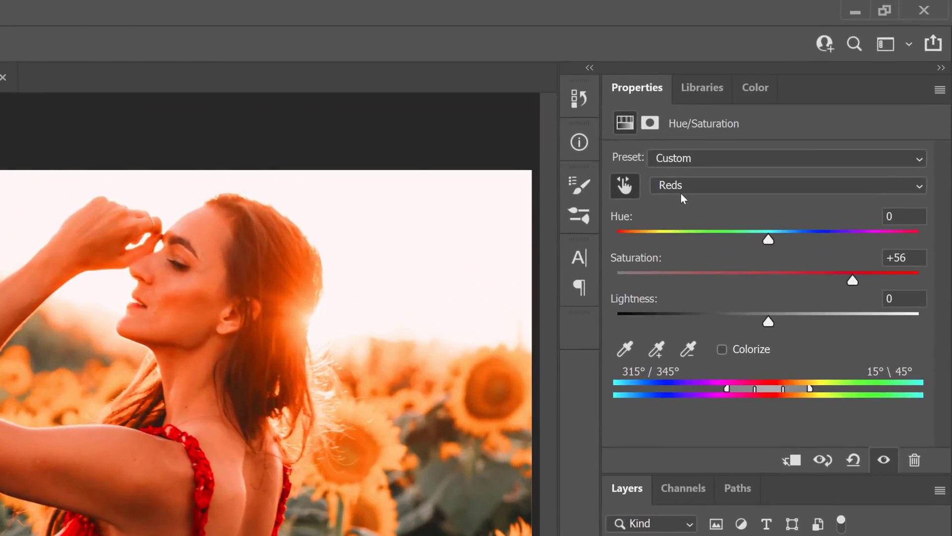
left_click(680, 187)
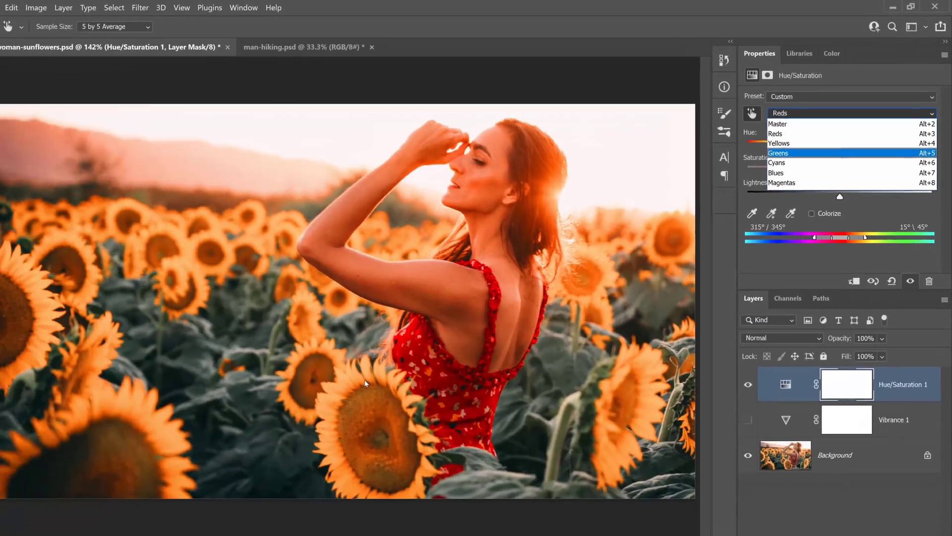
key("Escape")
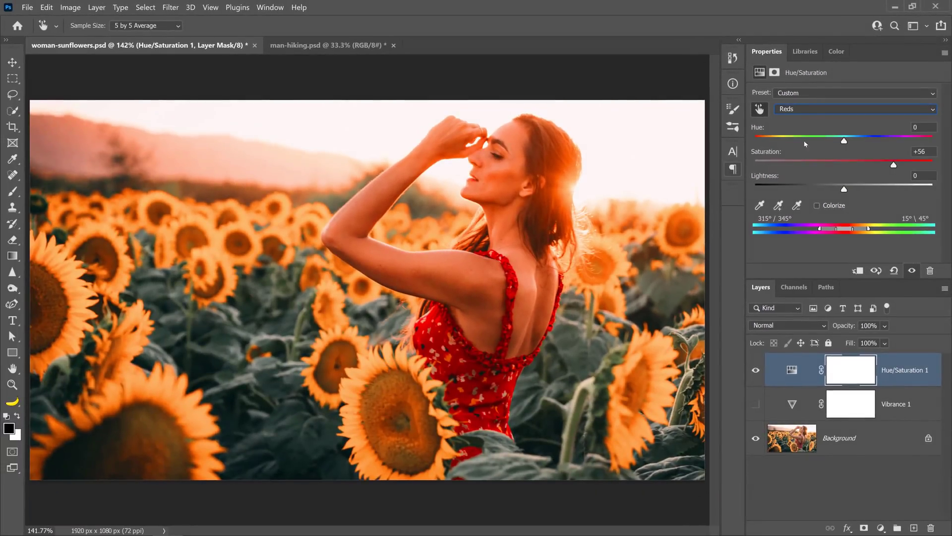
With the on-image adjustment, set the Yellows saturation to -2 from a sunflower and the Reds saturation to +39 from the dress.
left_click(759, 109)
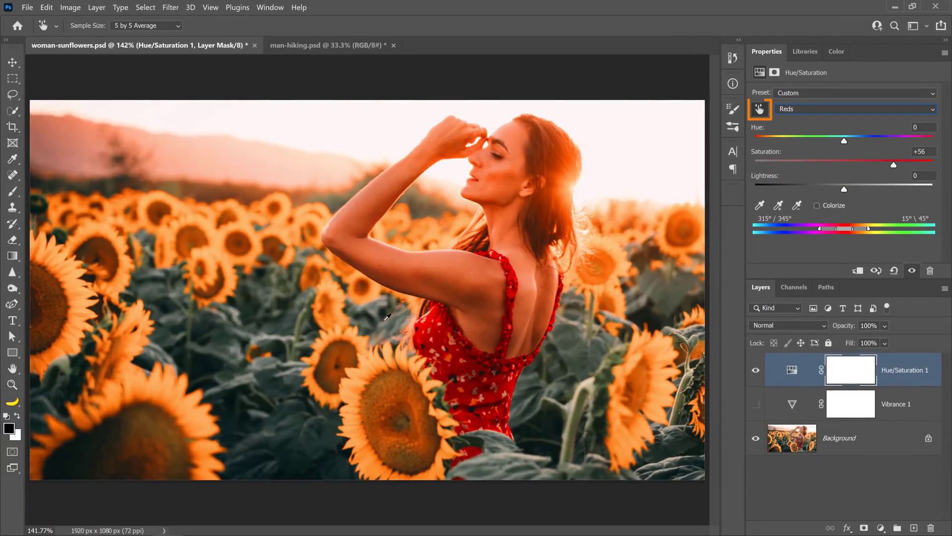
left_click(391, 354)
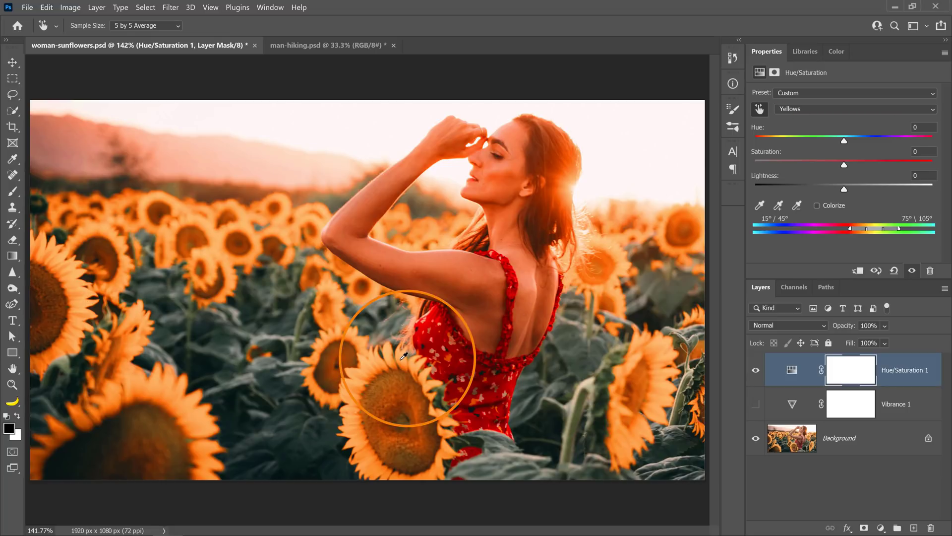
mouse_move(403, 364)
left_mouse_down()
mouse_move(429, 370)
mouse_move(402, 368)
left_mouse_up()
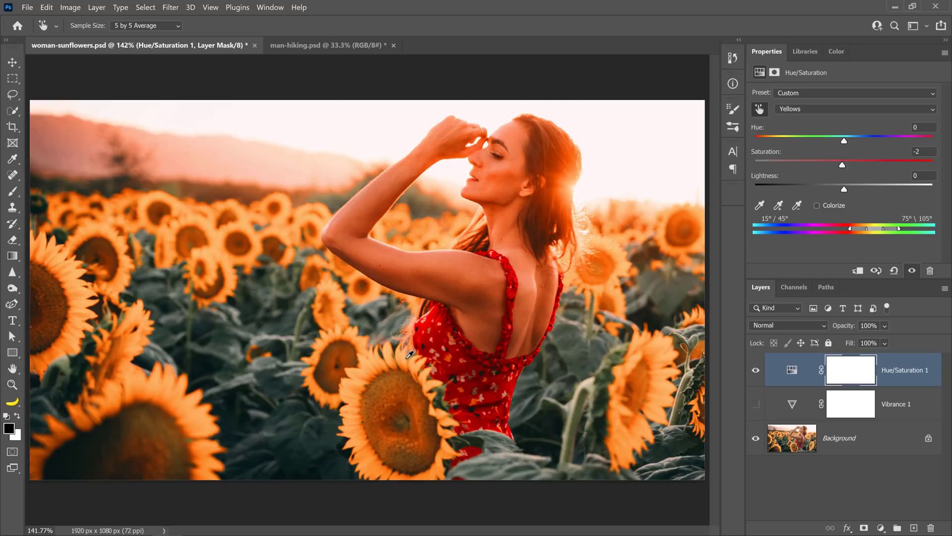
mouse_move(474, 364)
left_mouse_down()
mouse_move(451, 365)
mouse_move(461, 373)
left_mouse_up()
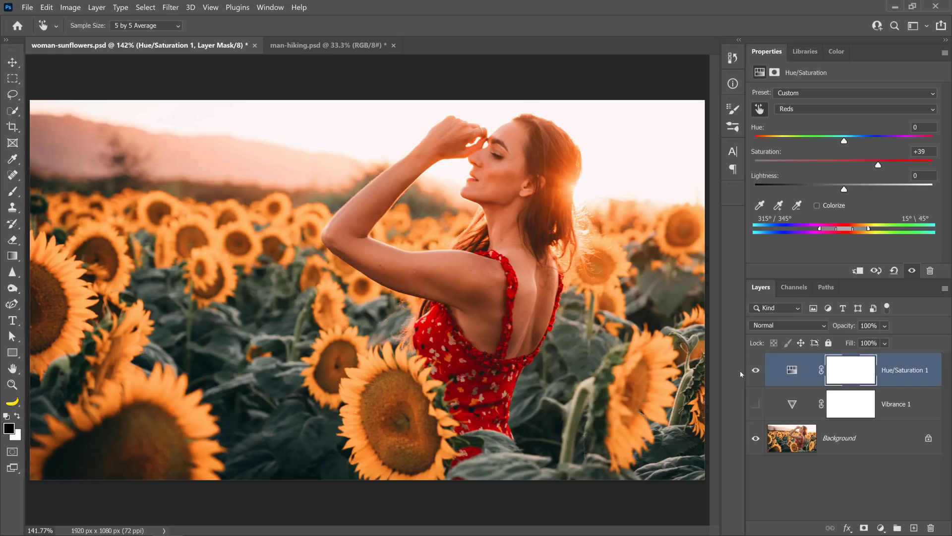
Hide the Hue/Saturation adjustment layer and convert the Background layer to a smart object.
left_click(755, 371)
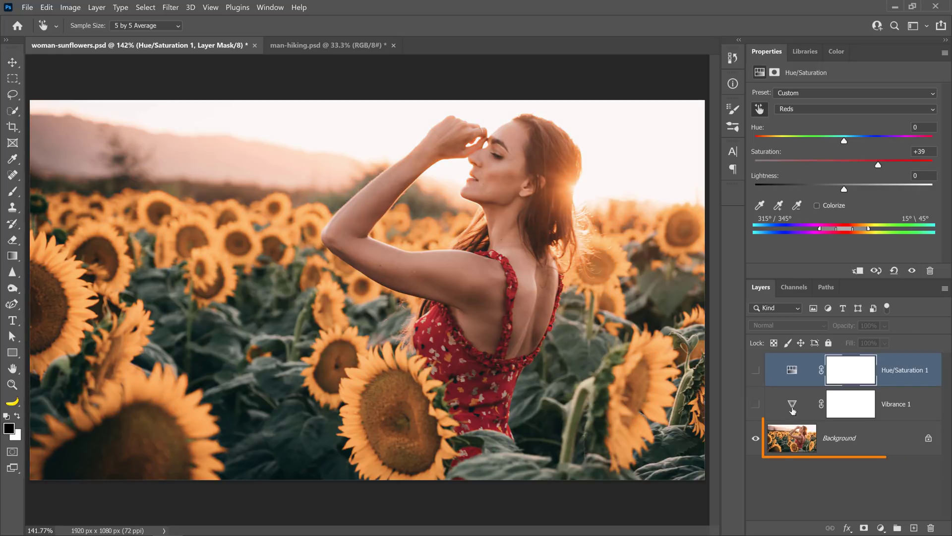
right_click(874, 441)
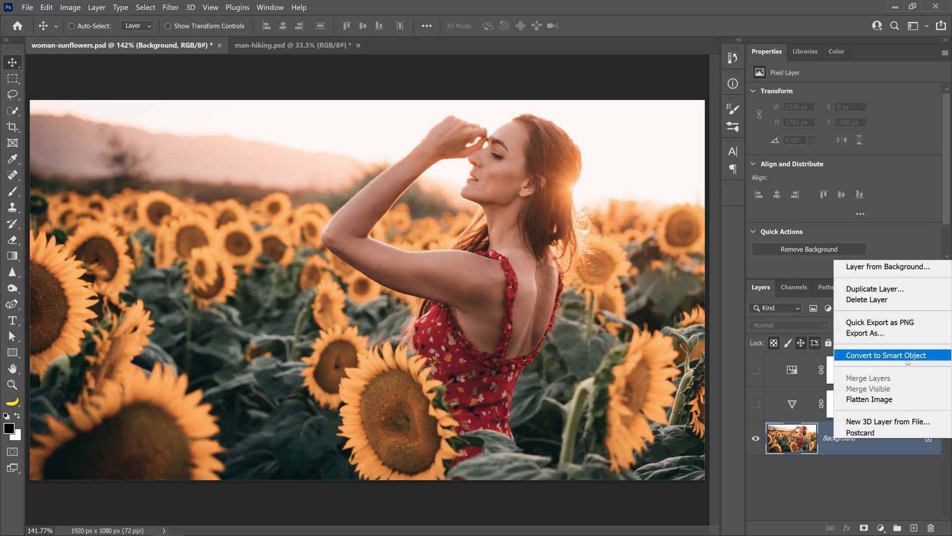
left_click(907, 361)
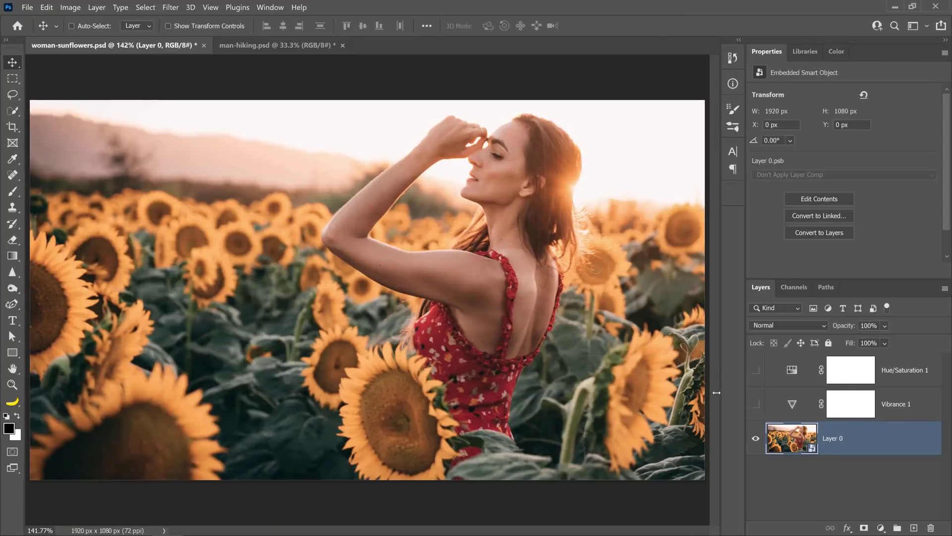
Open the Camera Raw Filter for the smart object and set the Basic Vibrance to +71 and Saturation to +20.
left_click(172, 8)
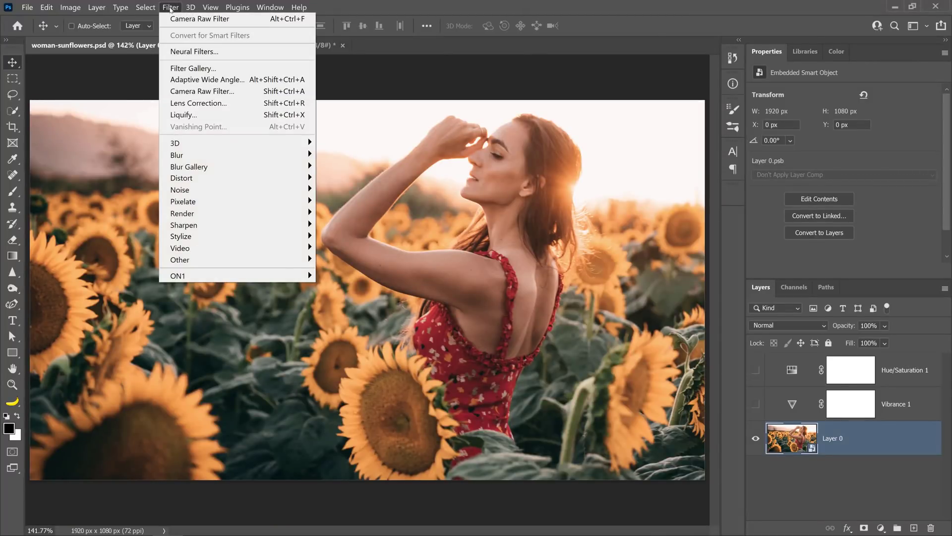
left_click(264, 93)
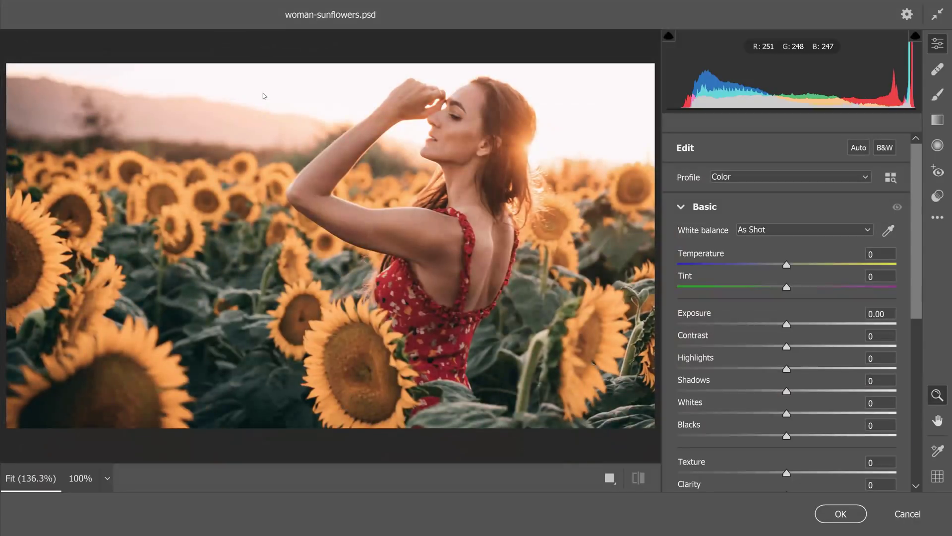
left_click(680, 207)
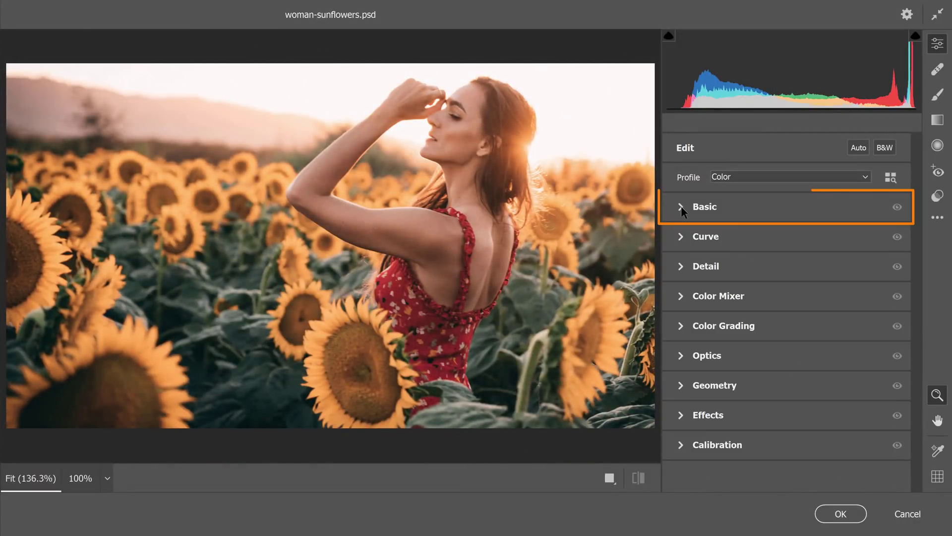
left_click(681, 207)
scroll(888, 233, "down", 1)
left_click_drag(915, 222, 911, 311)
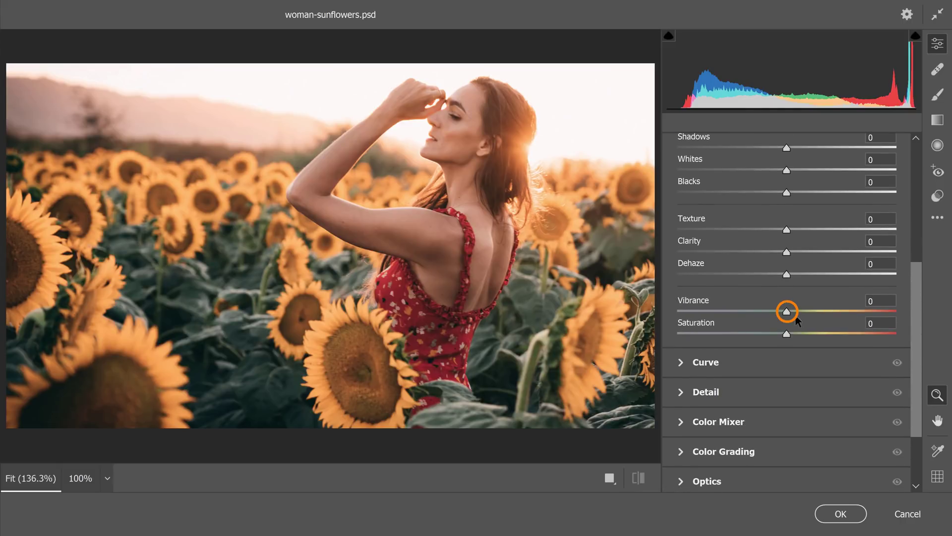
left_click_drag(785, 313, 864, 312)
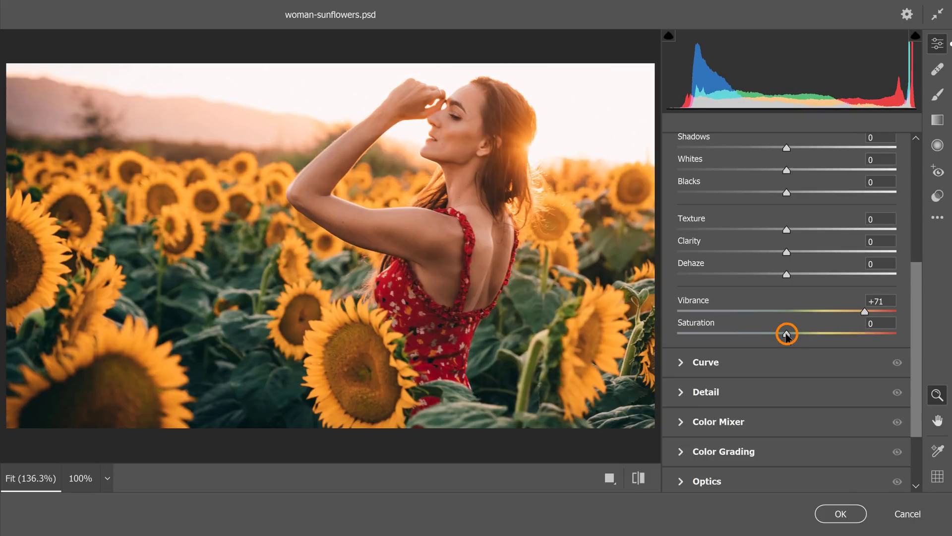
left_click_drag(787, 333, 808, 334)
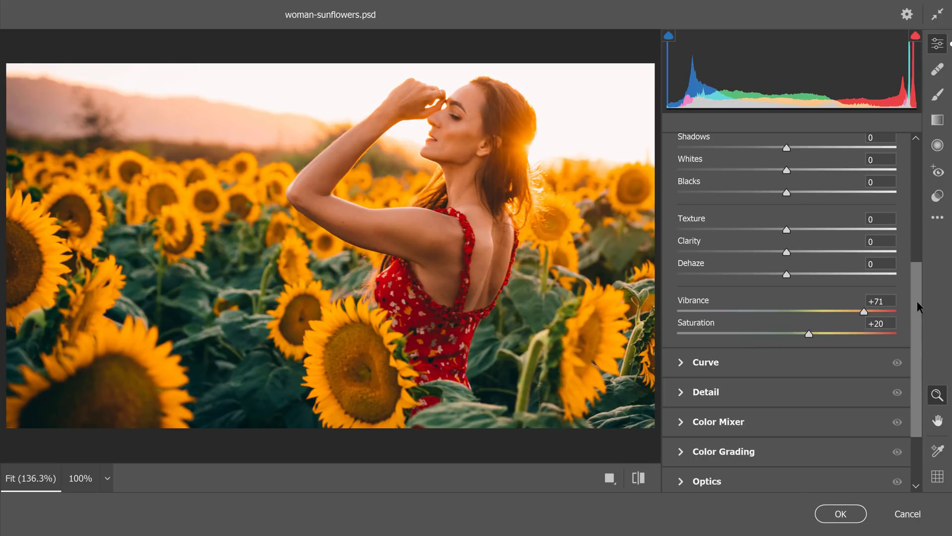
In the Color Mixer, use targeted adjustment on the dress to set saturation to +19 for Reds and +7 for Oranges.
left_click_drag(918, 301, 789, 344)
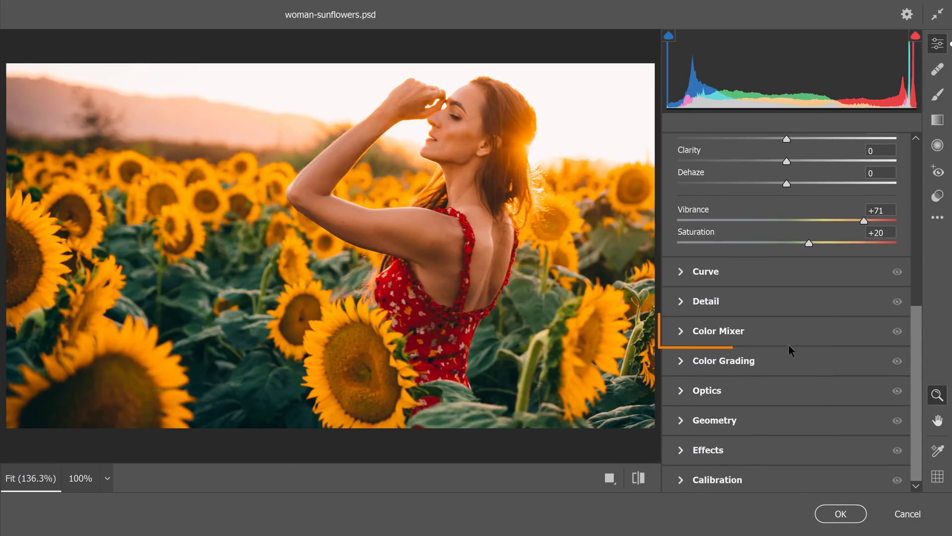
left_click(715, 333)
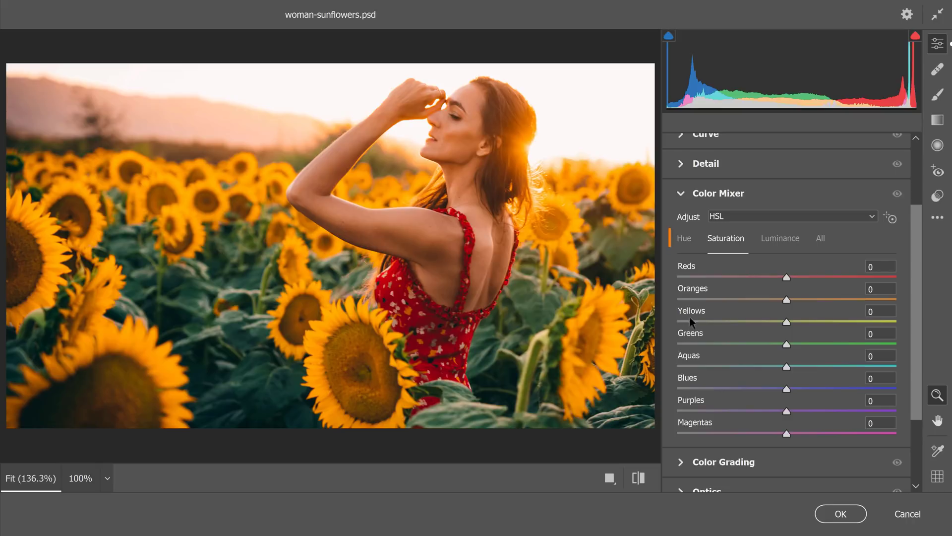
left_click(773, 237)
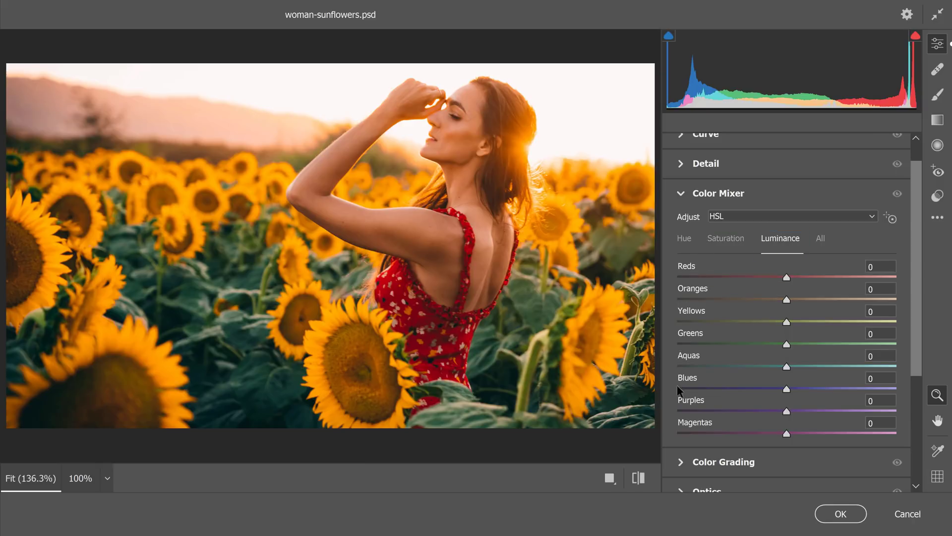
left_click(725, 238)
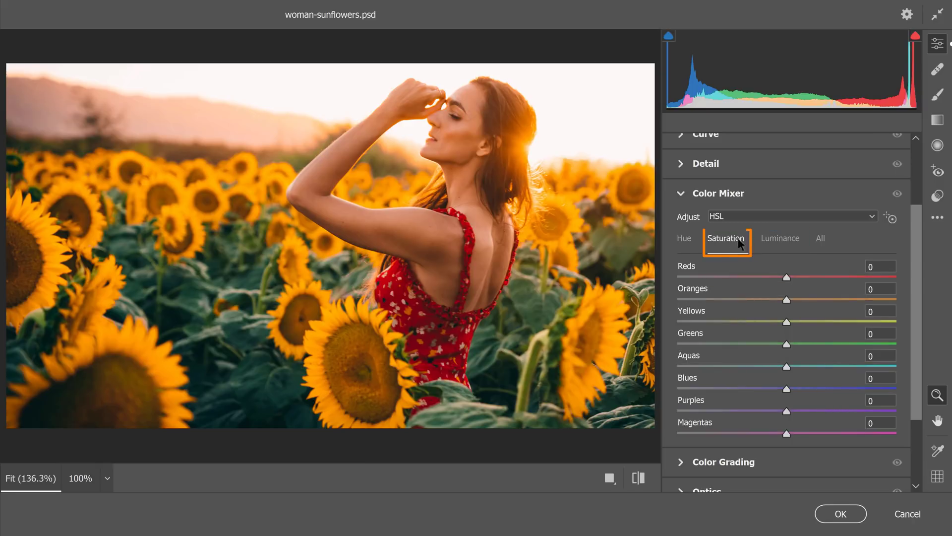
left_click(888, 219)
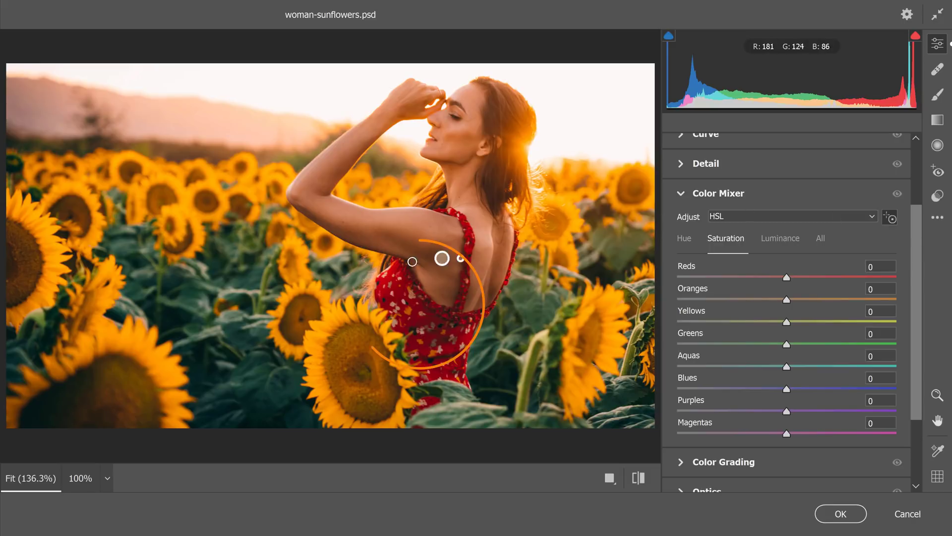
left_click_drag(406, 289, 511, 319)
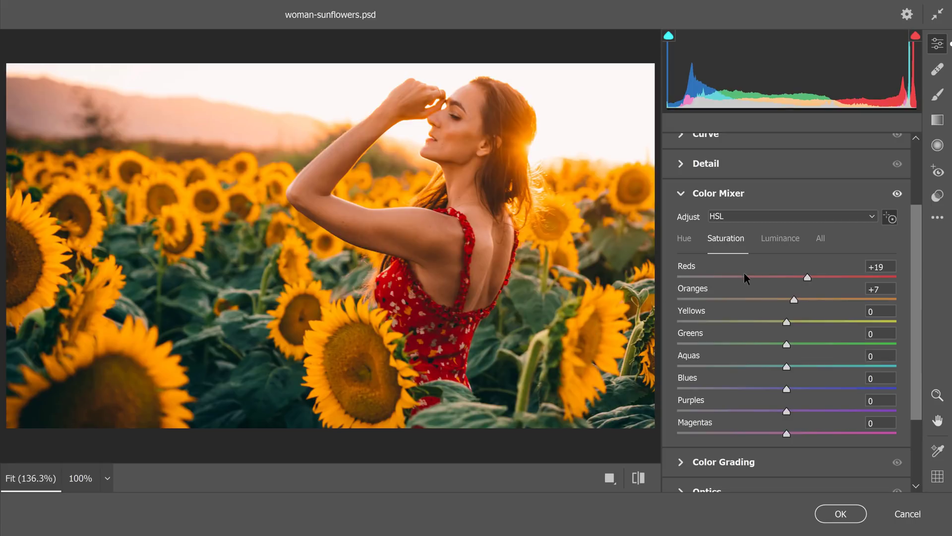
Use targeted adjustment on the dress to set luminance to +29 for Reds and +12 for Oranges, and reopen the applied Camera Raw Filter.
left_click(771, 239)
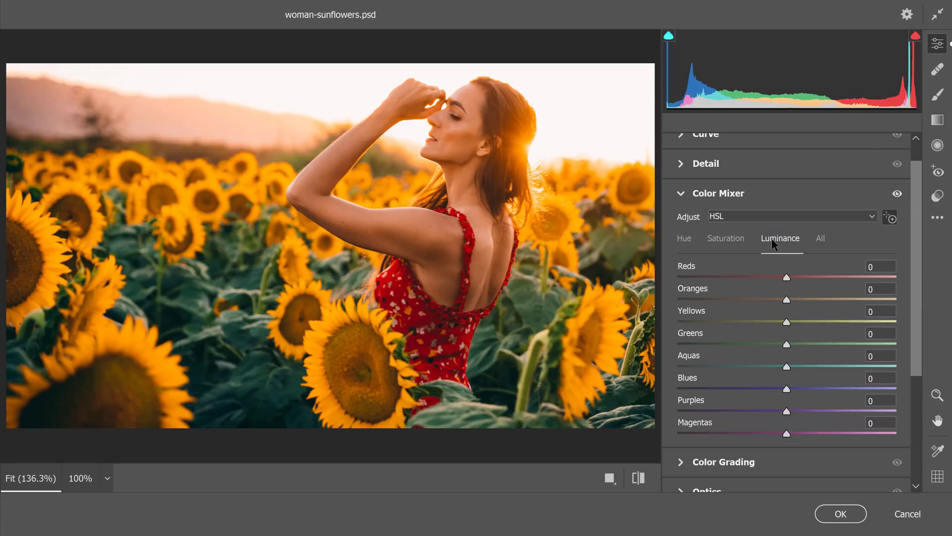
mouse_move(436, 321)
left_mouse_down()
mouse_move(424, 309)
mouse_move(448, 307)
mouse_move(395, 308)
mouse_move(436, 308)
left_mouse_up()
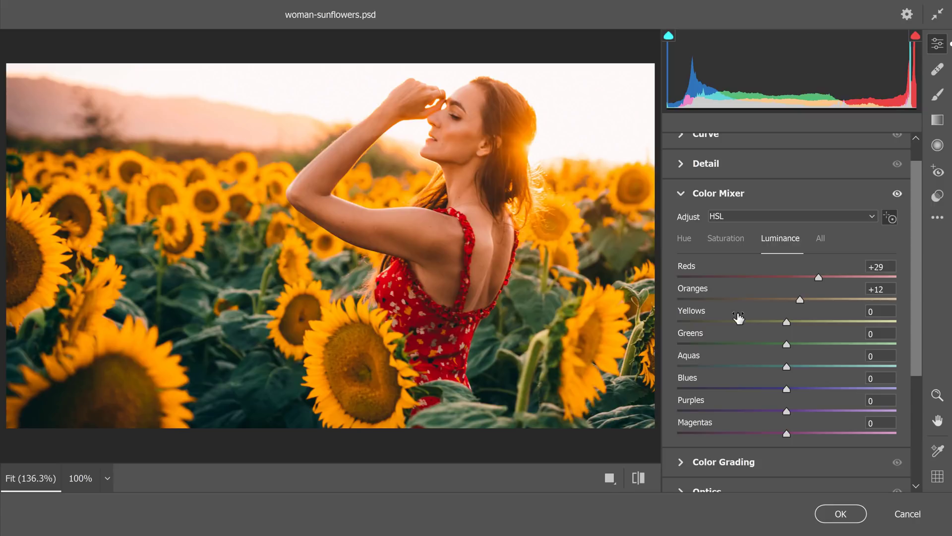
left_click(839, 513)
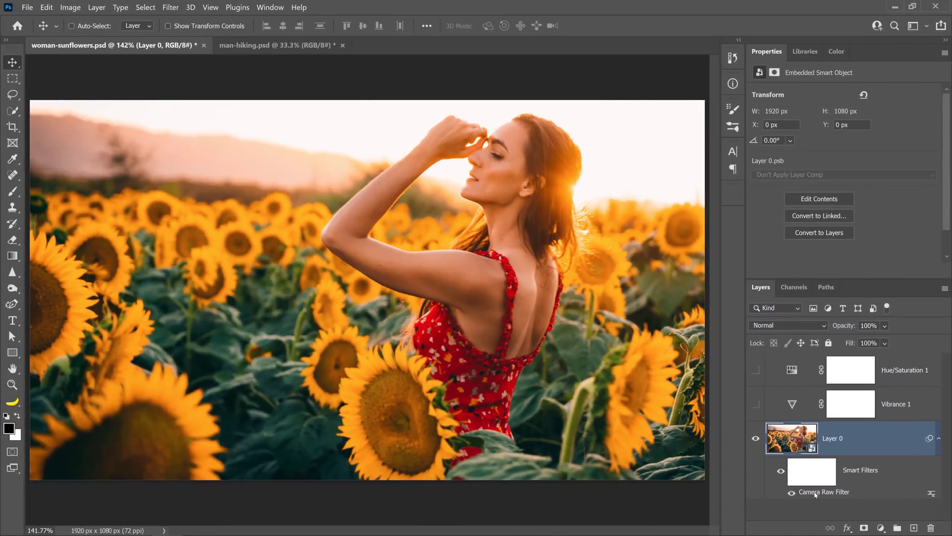
double_click(815, 493)
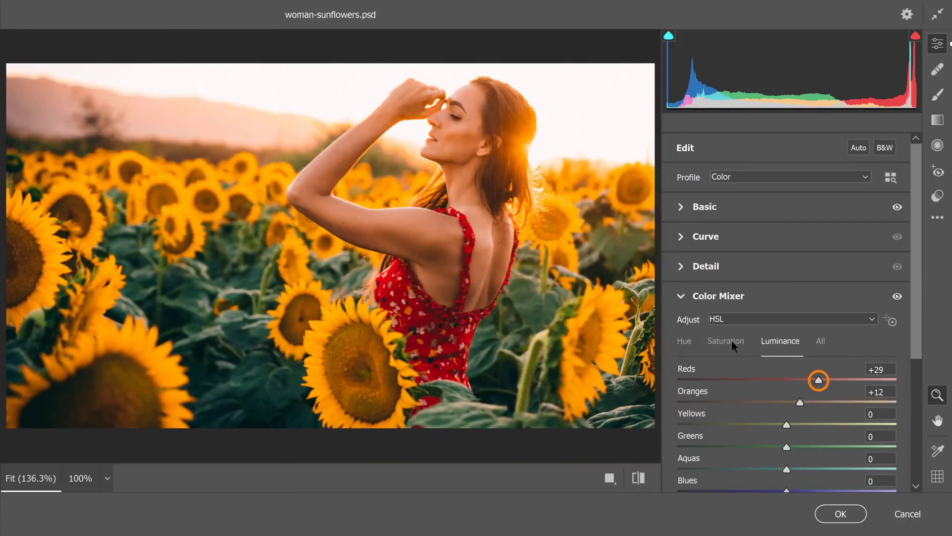
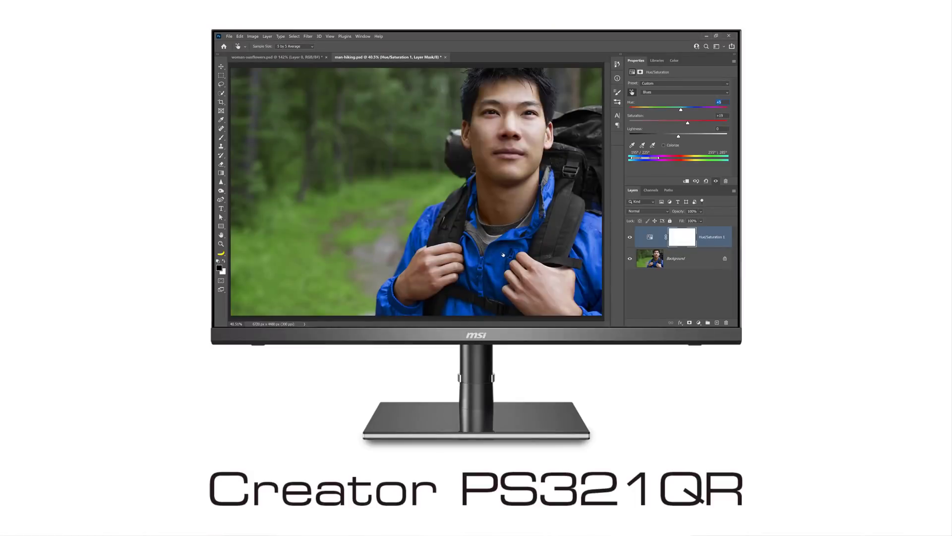
Leave the Camera Raw Filter and switch to the man-hiking.psd document.
left_click_drag(526, 253, 568, 212)
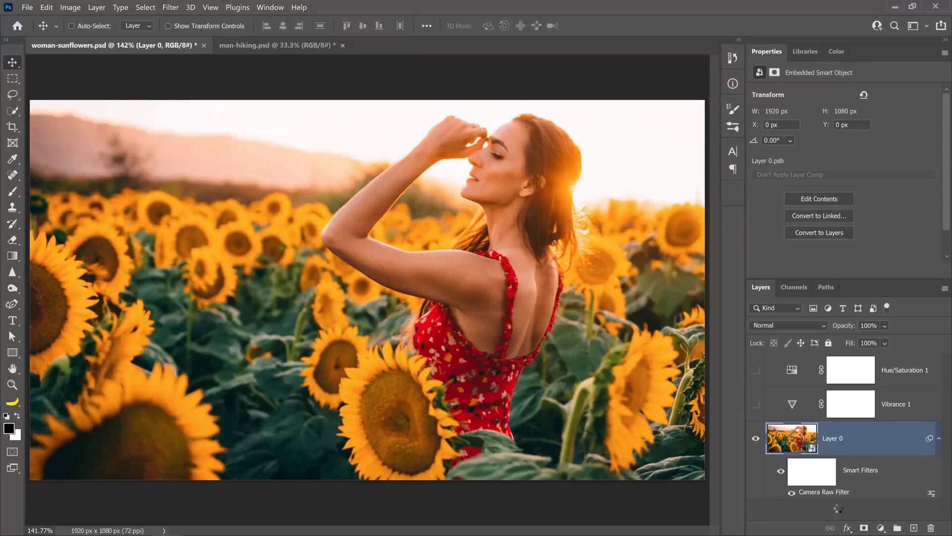
key("h")
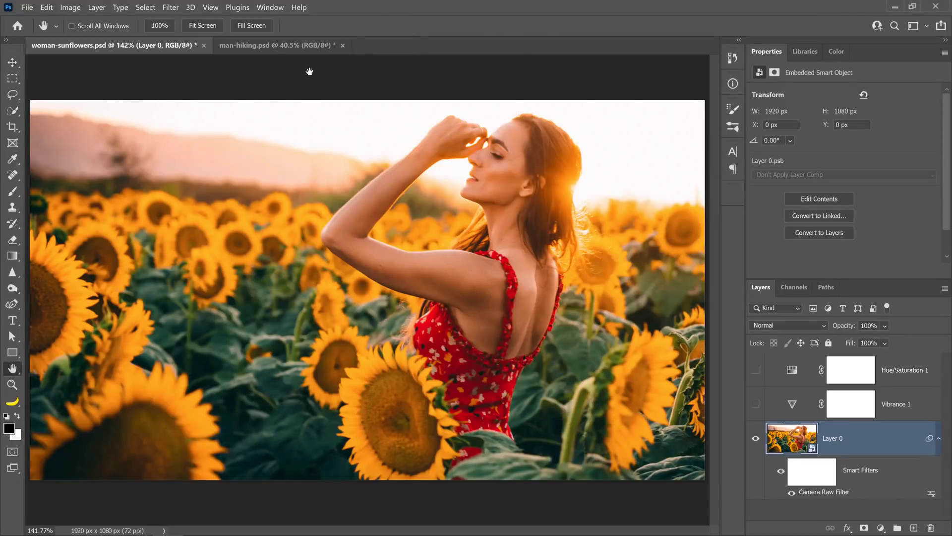
left_click(309, 49)
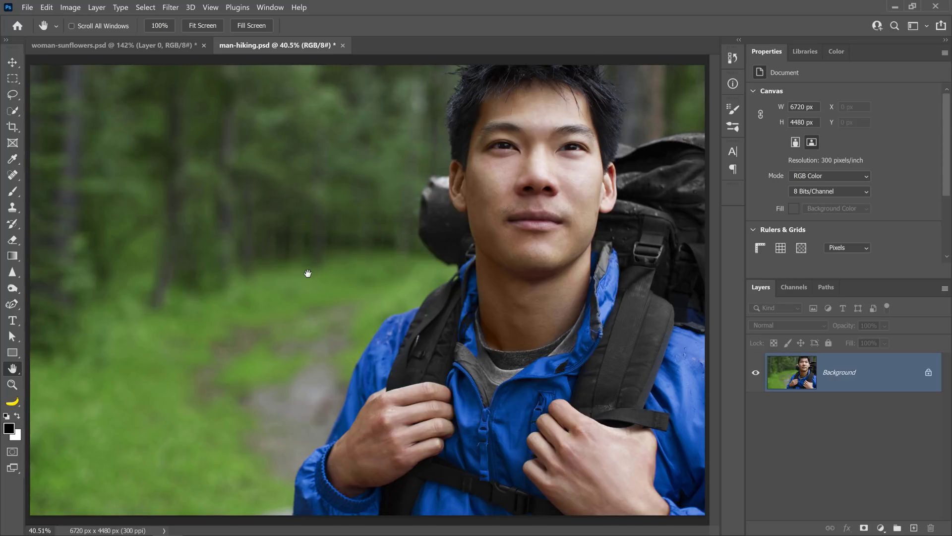
Try a Vibrance adjustment layer with Vibrance at +48 on the hiking photo, and delete that layer.
left_click(881, 527)
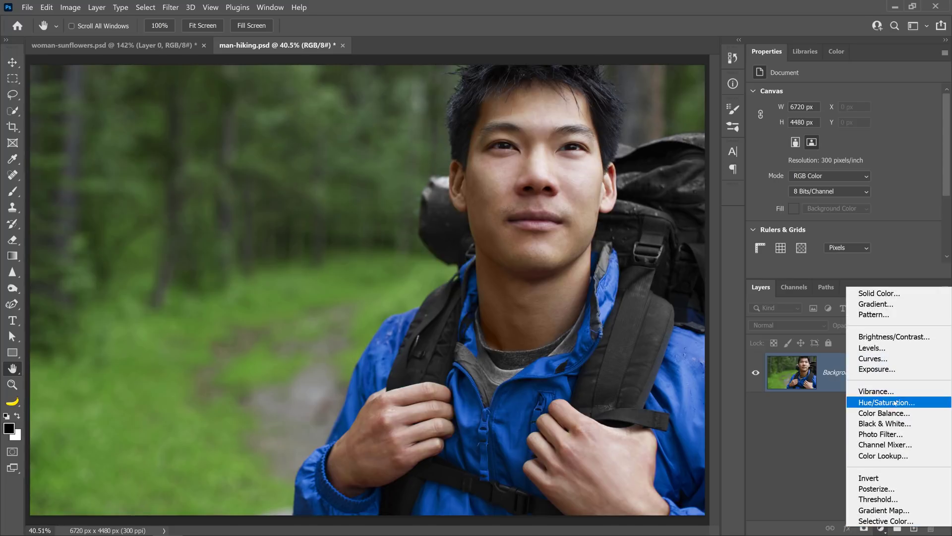
left_click(876, 391)
left_click_drag(844, 105, 886, 107)
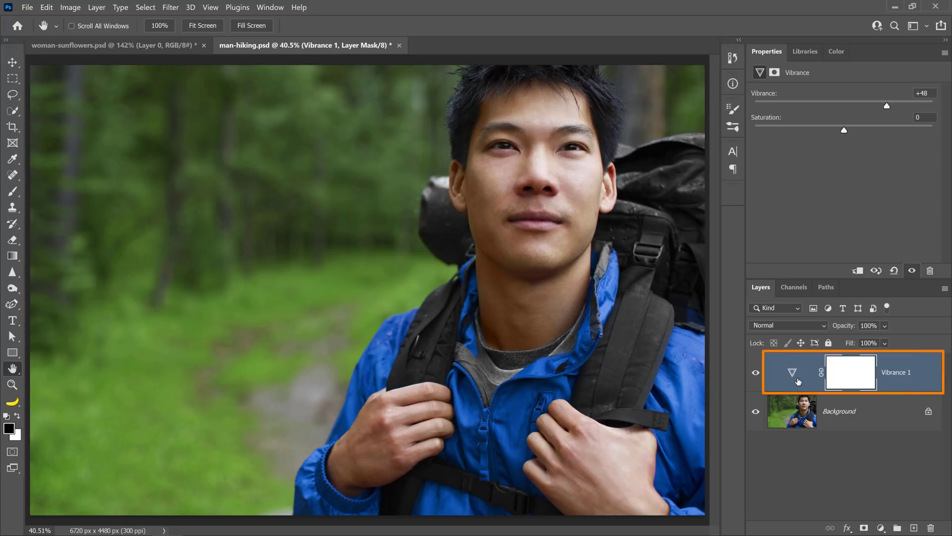
left_click_drag(796, 381, 930, 528)
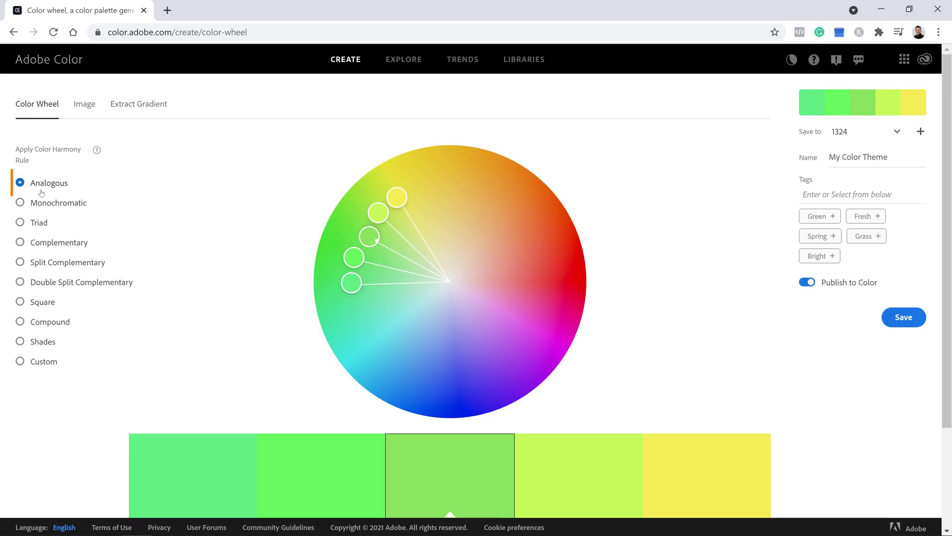
On the Adobe Color wheel, apply the Complementary harmony rule and shift the dark green swatch to #14993C to examine its opposite colors.
left_click(63, 246)
scroll(669, 286, "down", 1)
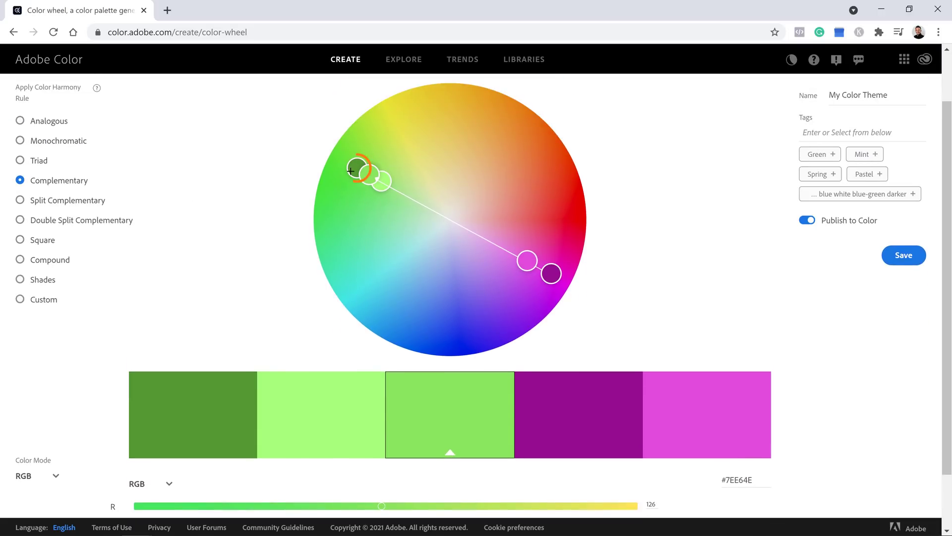
left_click_drag(356, 168, 327, 204)
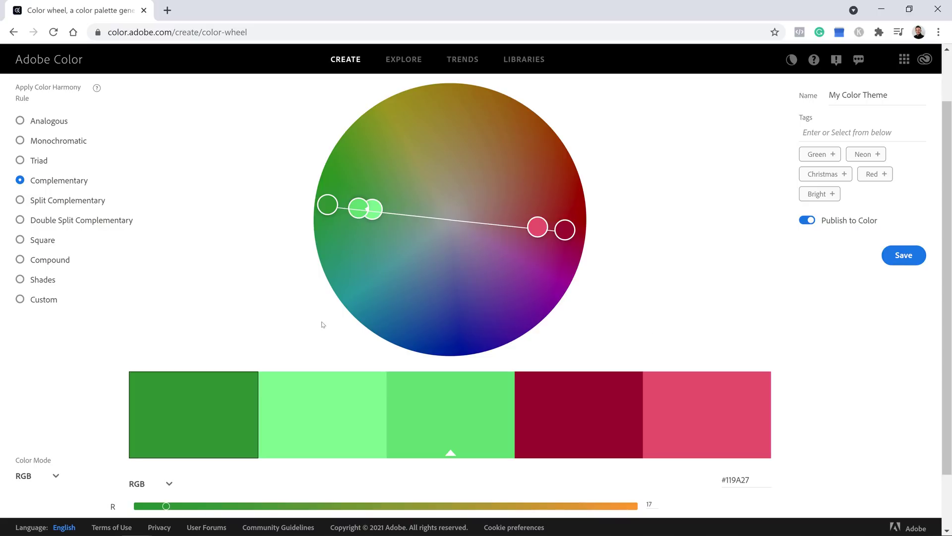
left_click_drag(328, 203, 330, 219)
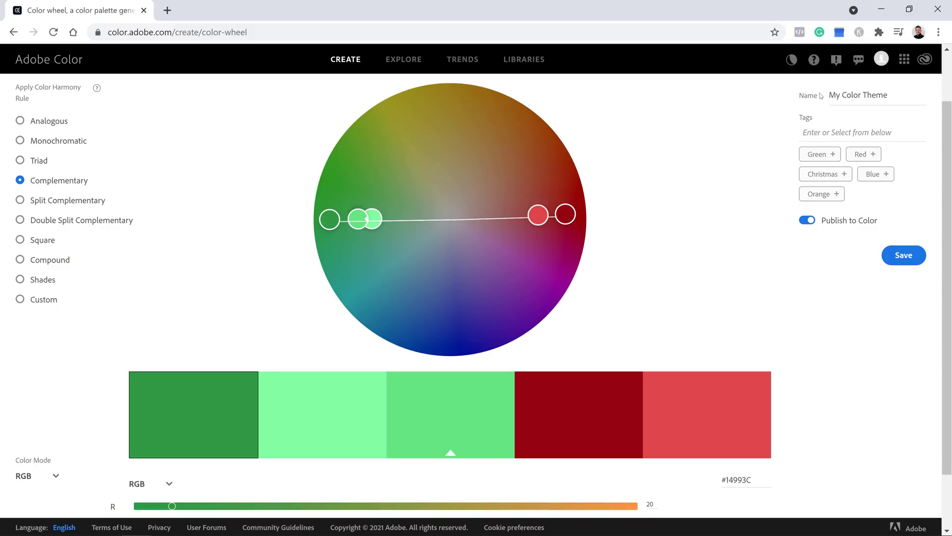
left_click(881, 9)
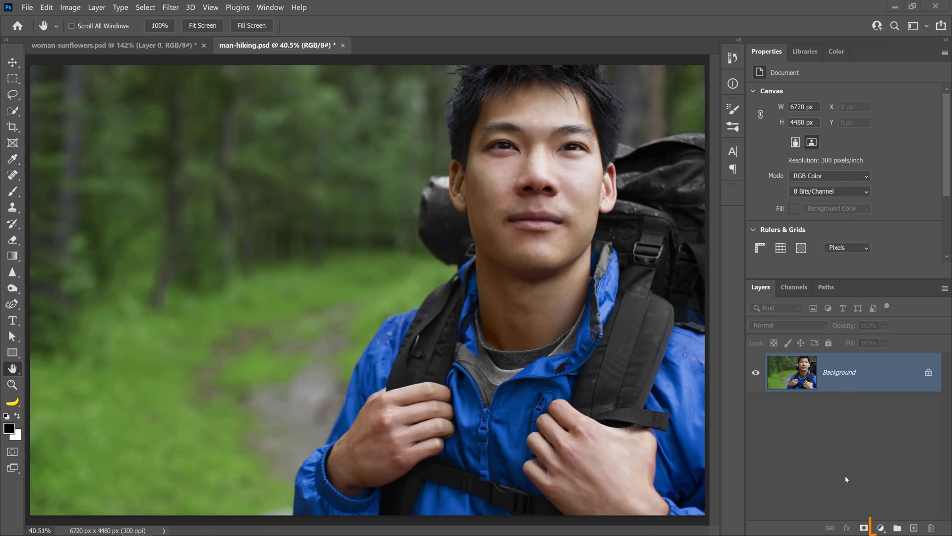
In Photoshop, add a Hue/Saturation adjustment layer and use on-image adjustment on the jacket to set the Blues saturation to +19.
left_click(881, 529)
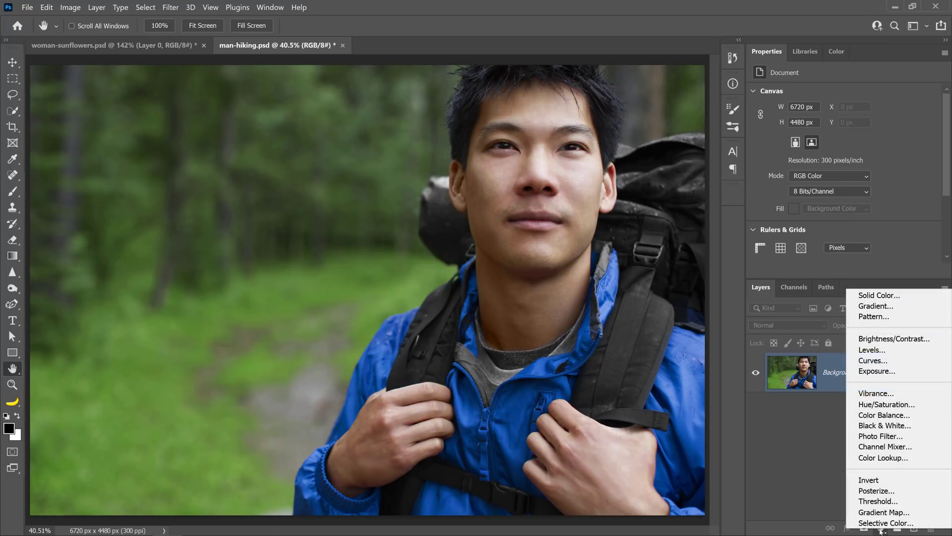
left_click(887, 404)
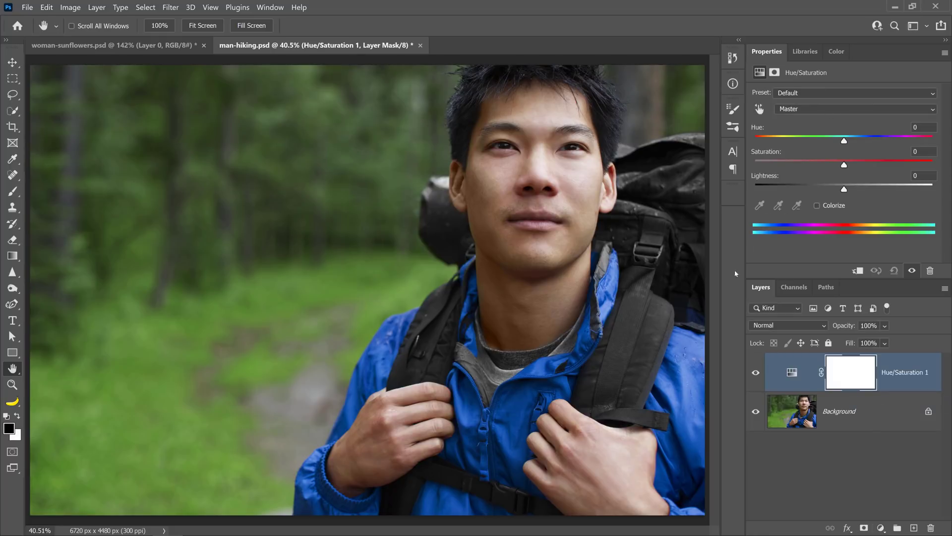
left_click(759, 109)
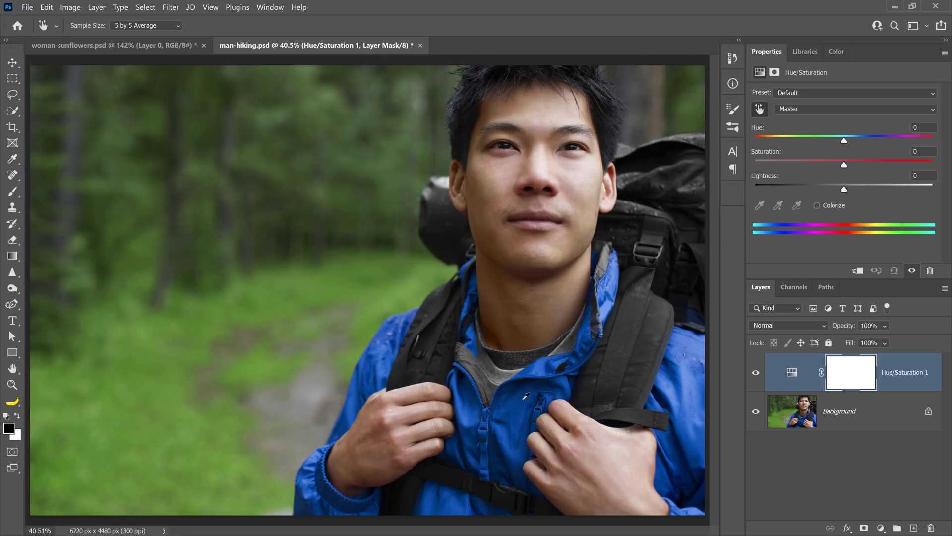
mouse_move(526, 395)
left_mouse_down()
mouse_move(563, 404)
mouse_move(498, 404)
mouse_move(533, 409)
mouse_move(524, 396)
left_mouse_up()
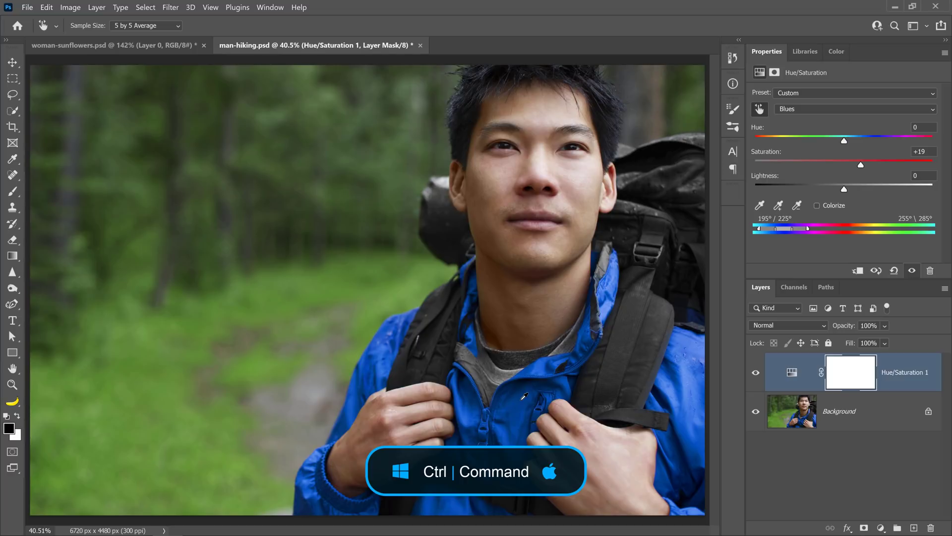
Recolor the jacket red by setting the Blues hue to +144, with the affected range widened to 182°/202° and 271°/314°.
left_click_drag(523, 403, 641, 397)
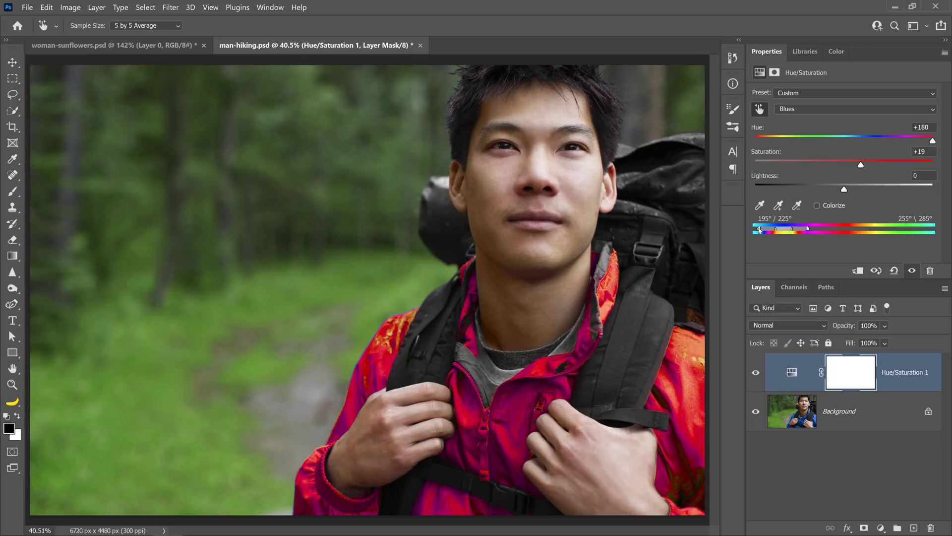
left_click_drag(759, 228, 753, 231)
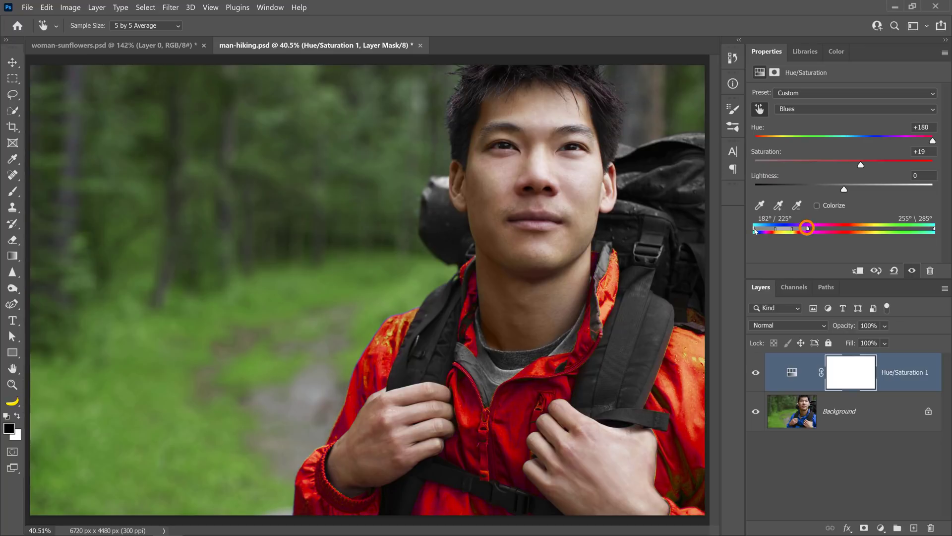
mouse_move(807, 229)
left_mouse_down()
mouse_move(822, 229)
mouse_move(764, 231)
mouse_move(800, 228)
left_mouse_up()
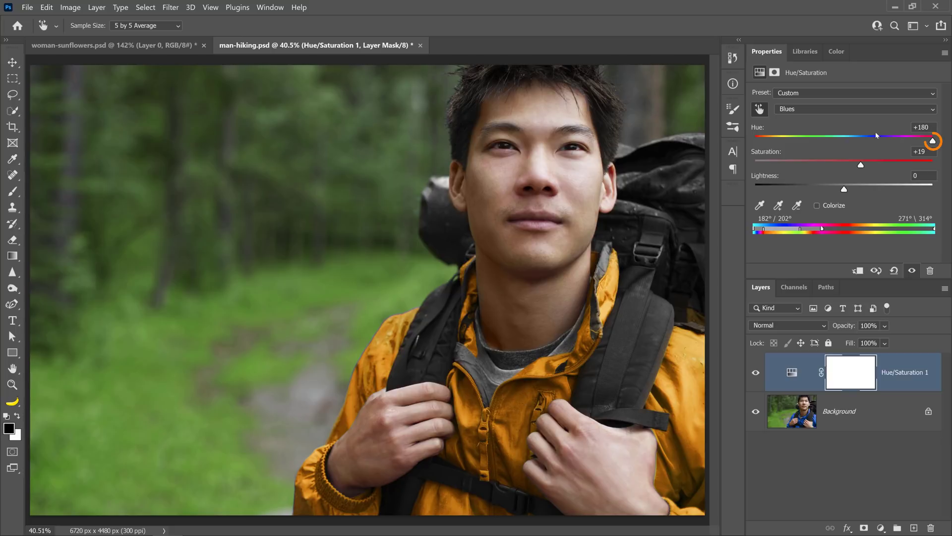
left_click_drag(933, 142, 920, 144)
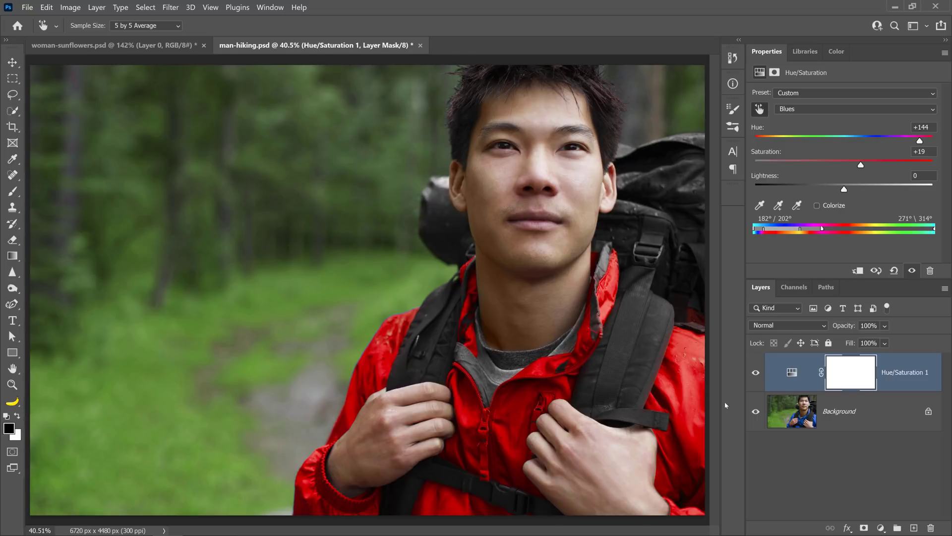
Compare the jacket with and without the Hue/Saturation 1 layer, leaving that layer hidden.
left_click(755, 372)
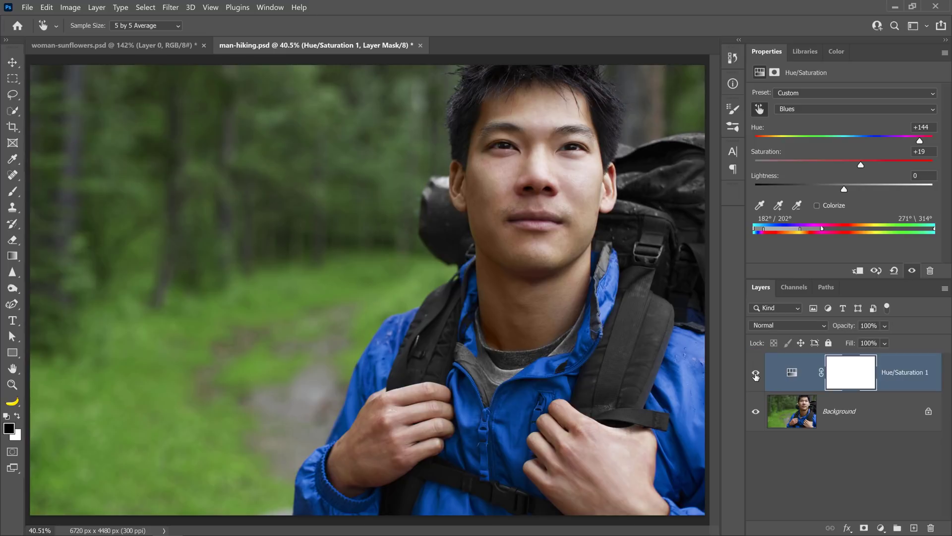
left_click(756, 373)
left_click(756, 373)
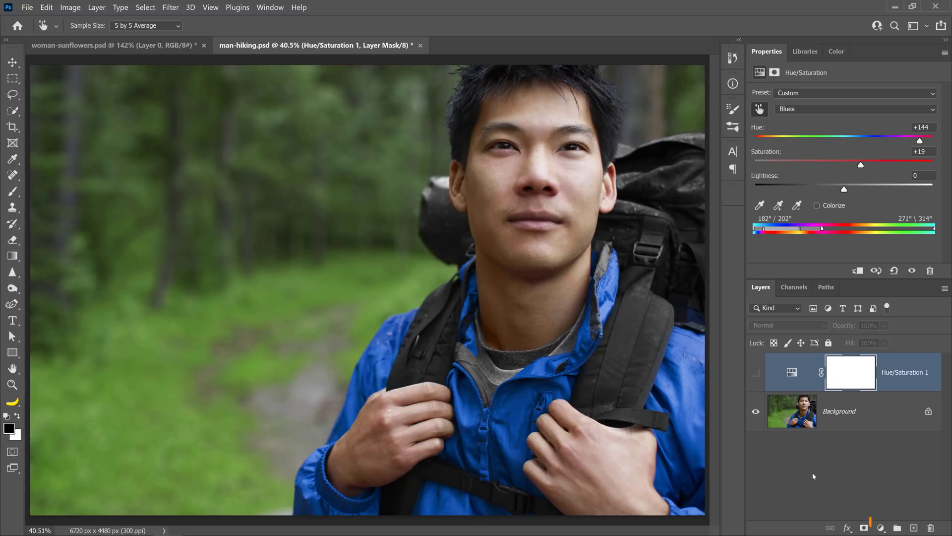
Add a second Hue/Saturation layer with Greens saturation at -85 and lightness at -55, and Blues saturation at +49 adjusted from the jacket.
left_click(882, 529)
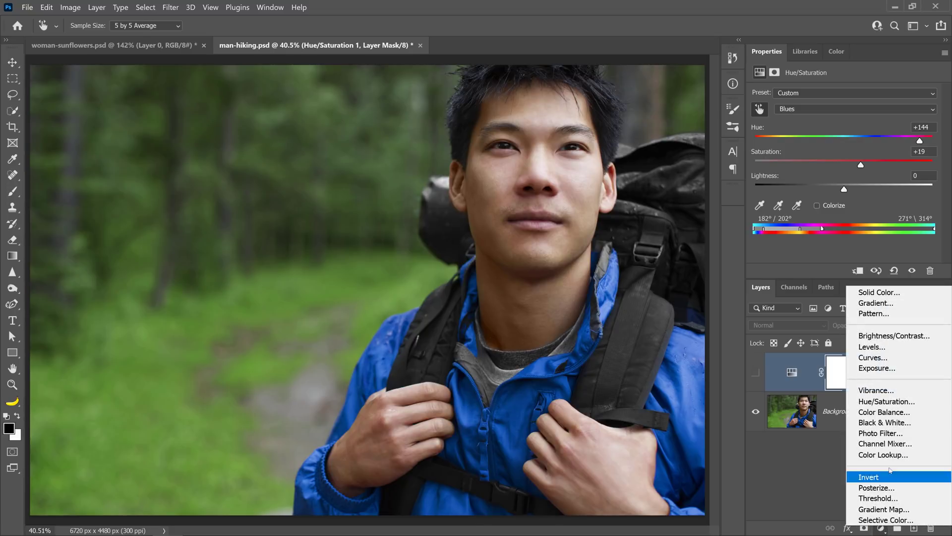
left_click(888, 401)
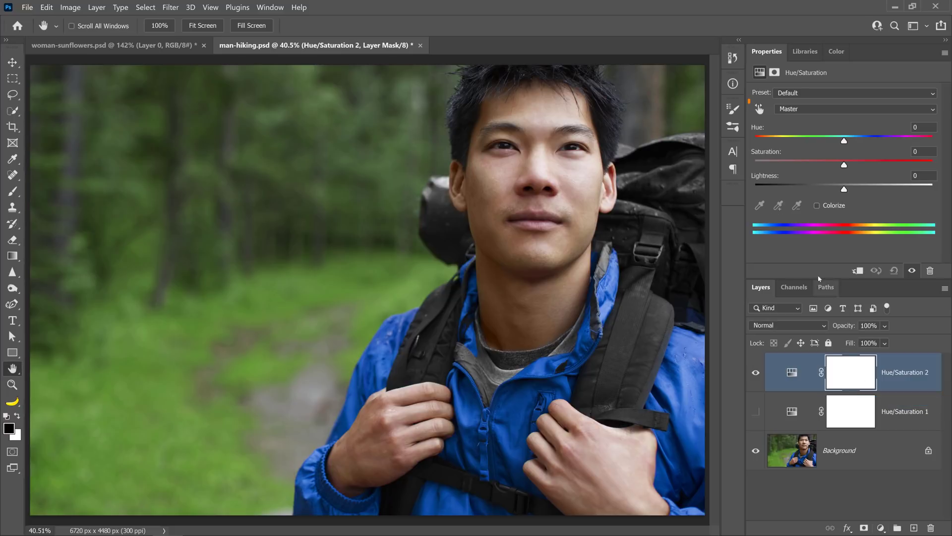
left_click(760, 109)
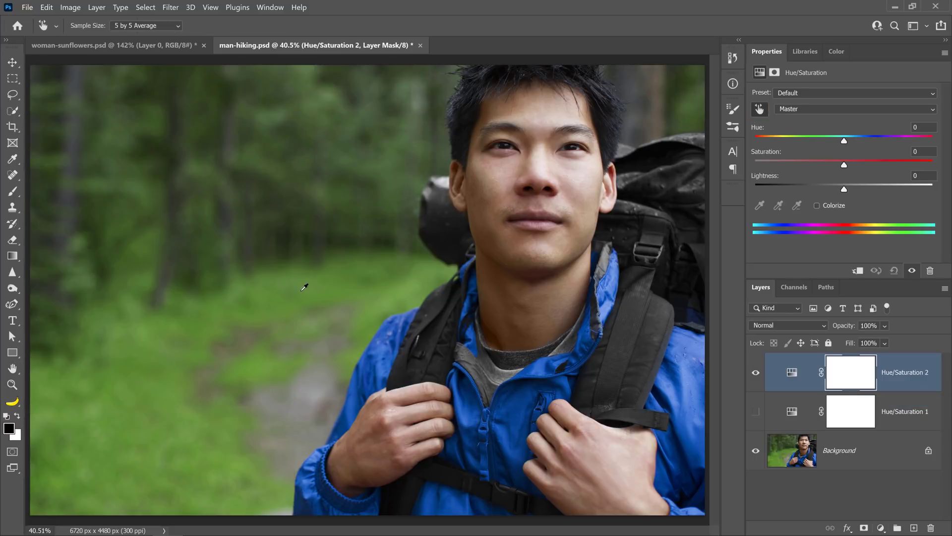
left_click_drag(317, 288, 260, 295)
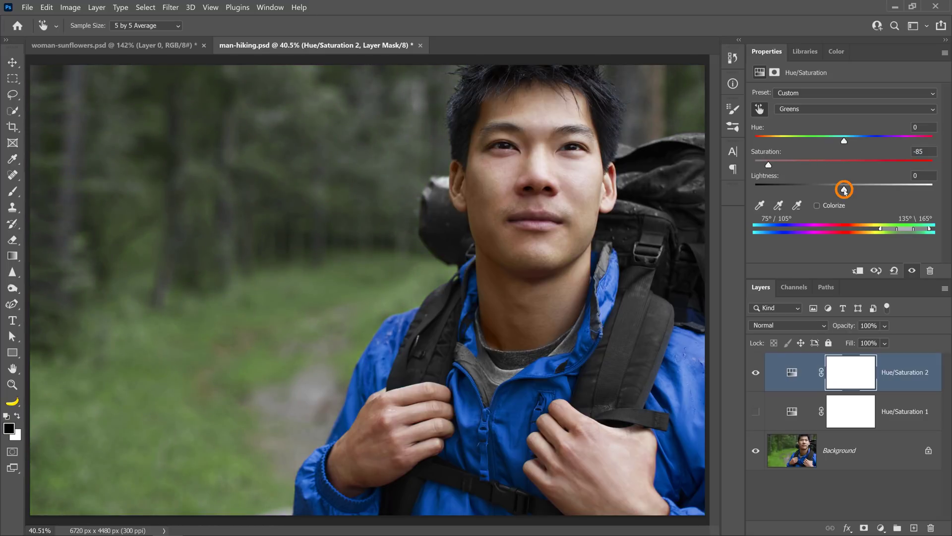
left_click_drag(843, 190, 825, 193)
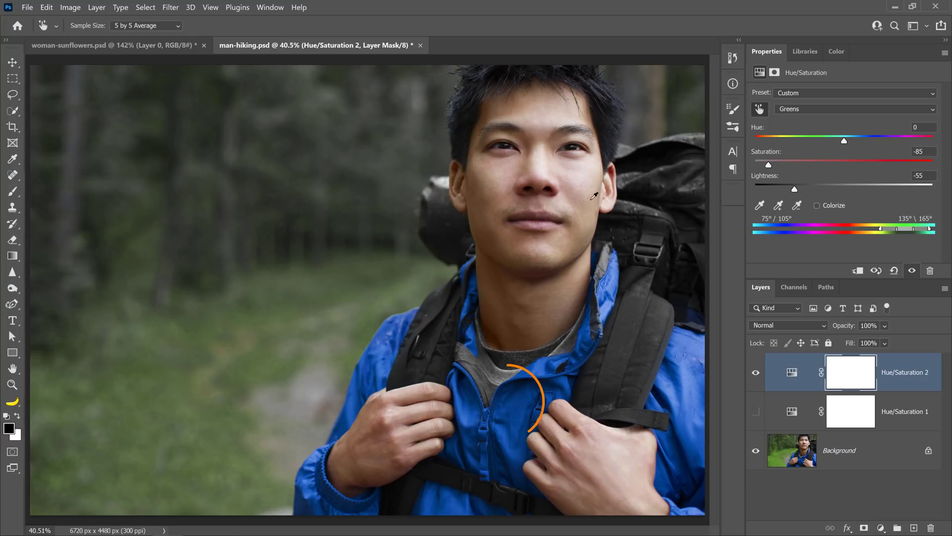
left_click(510, 405)
left_click_drag(509, 404, 536, 407)
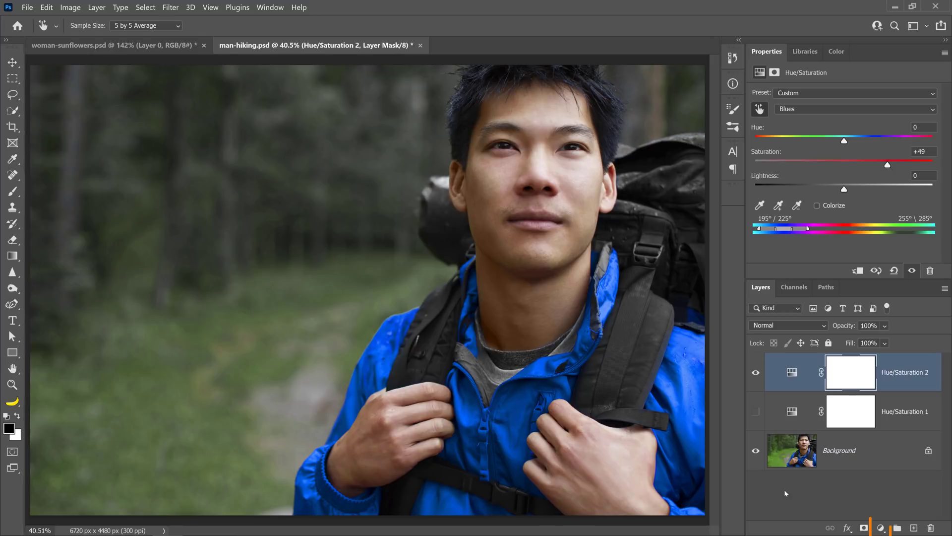
Add a Levels adjustment layer and darken the photo by setting the midtone input level to 0.49.
left_click(880, 529)
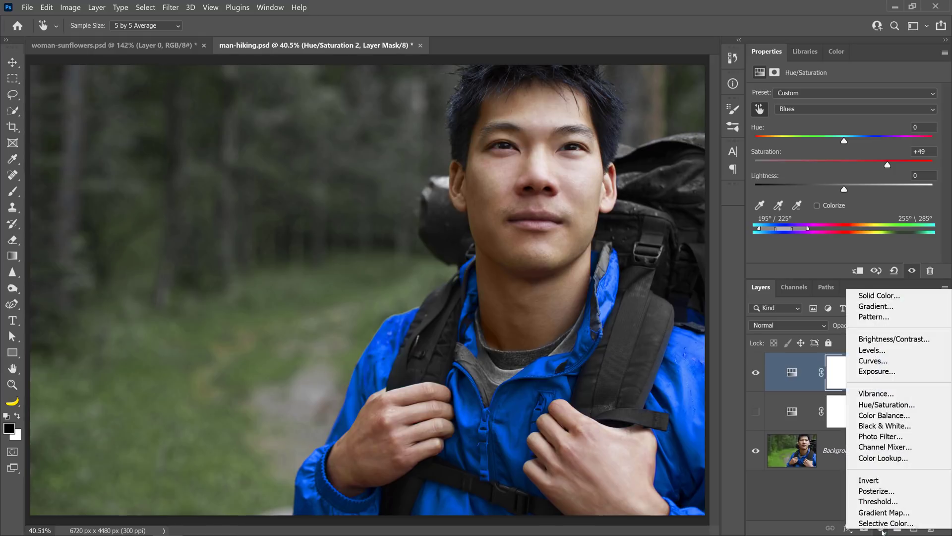
left_click(881, 353)
left_click_drag(853, 183, 885, 187)
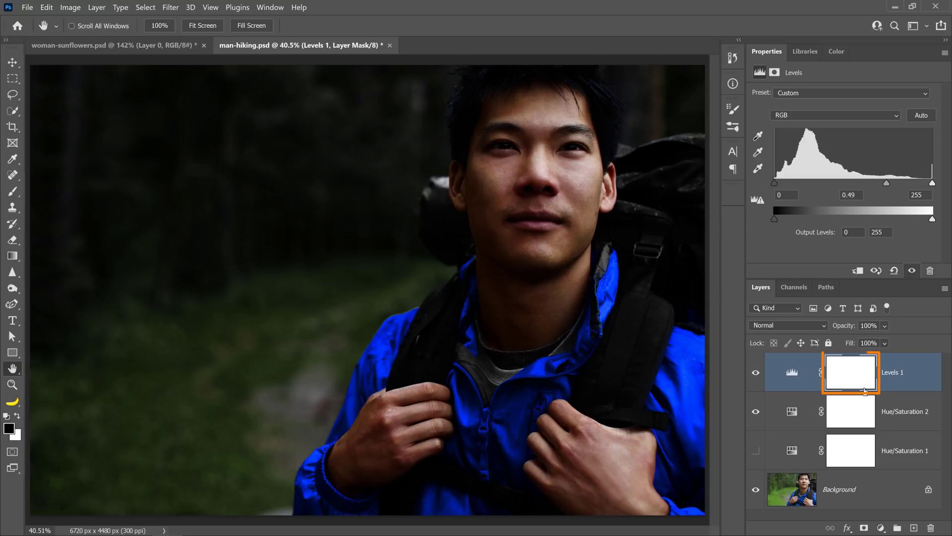
Paint black on the Levels mask over the hiker and his backpack with a 2400 px soft brush, and compare before and after.
left_click(12, 191)
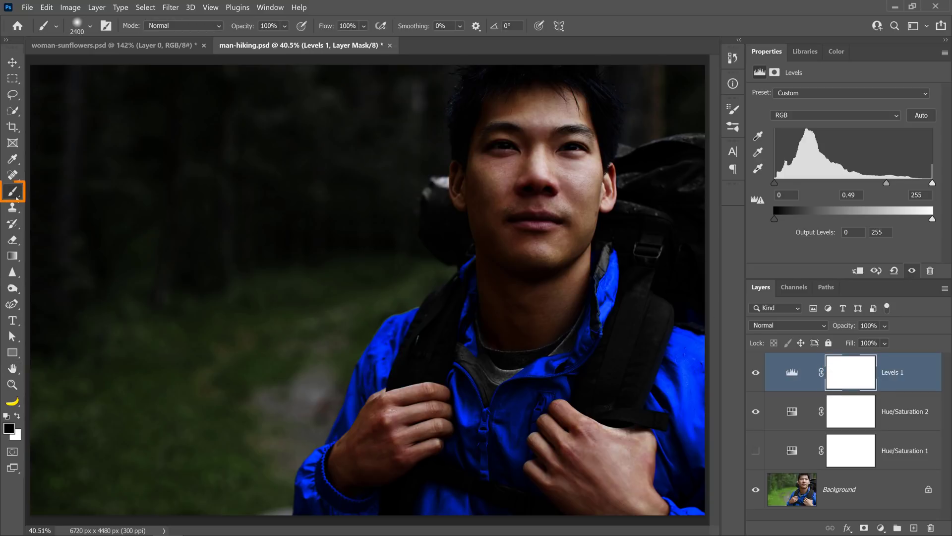
left_click(59, 188)
mouse_move(496, 298)
left_mouse_down()
mouse_move(537, 200)
mouse_move(595, 220)
mouse_move(603, 240)
mouse_move(527, 236)
mouse_move(544, 265)
mouse_move(482, 392)
mouse_move(427, 459)
mouse_move(424, 446)
mouse_move(635, 473)
mouse_move(663, 326)
mouse_move(703, 213)
left_mouse_up()
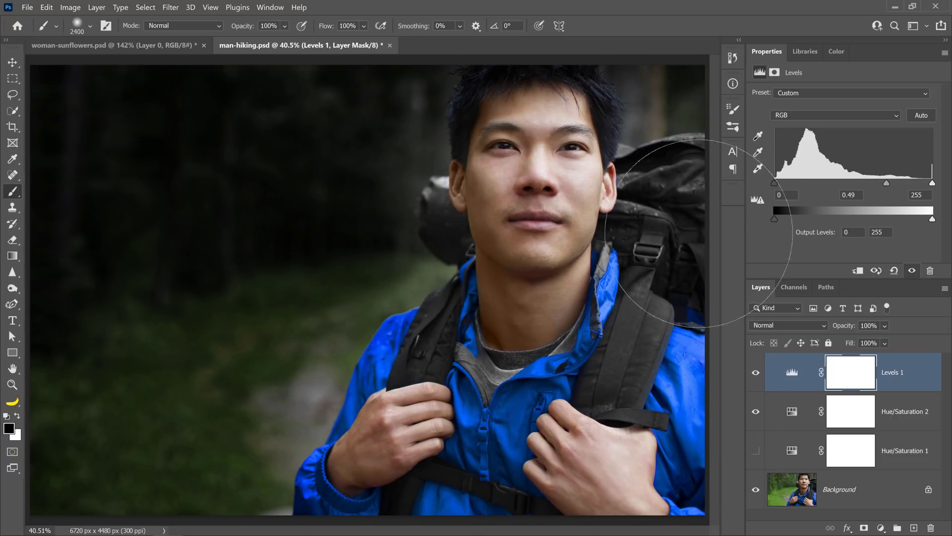
left_click(755, 373)
left_click(754, 373)
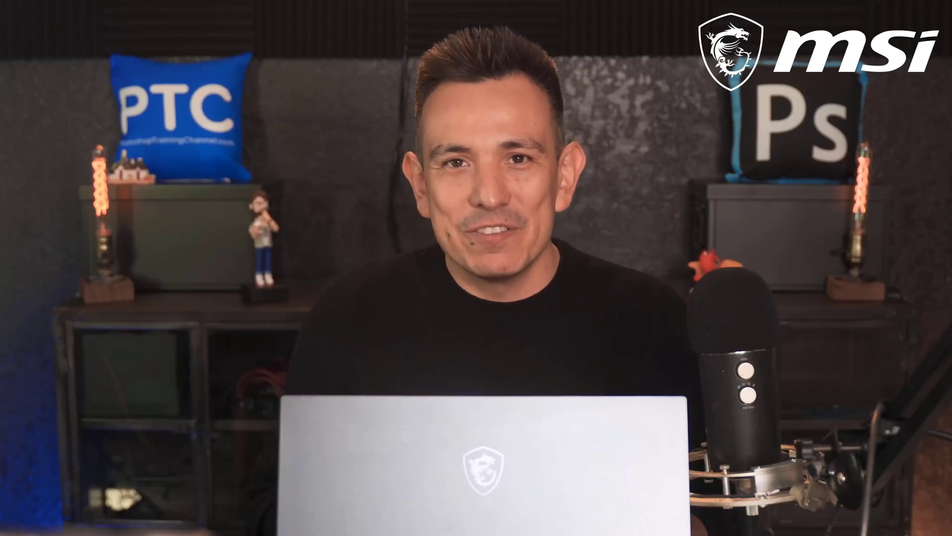